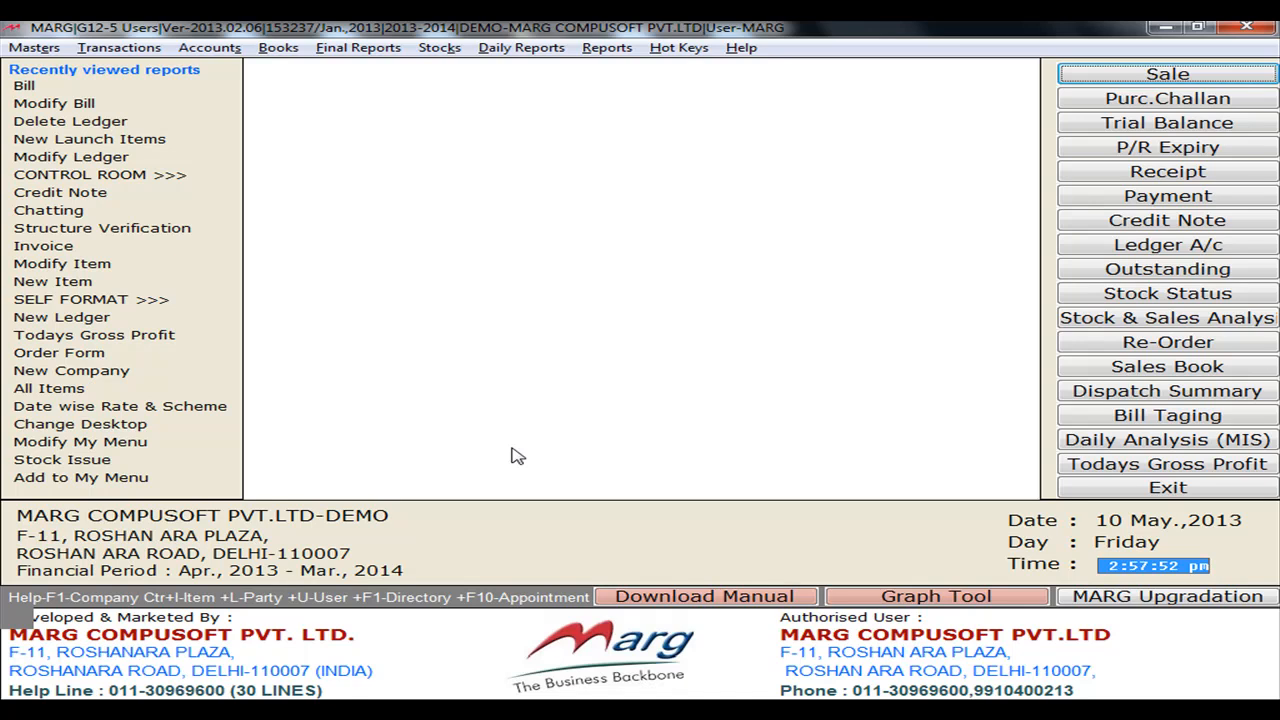
- Start a new credit note for a sale return
left_click(128, 48)
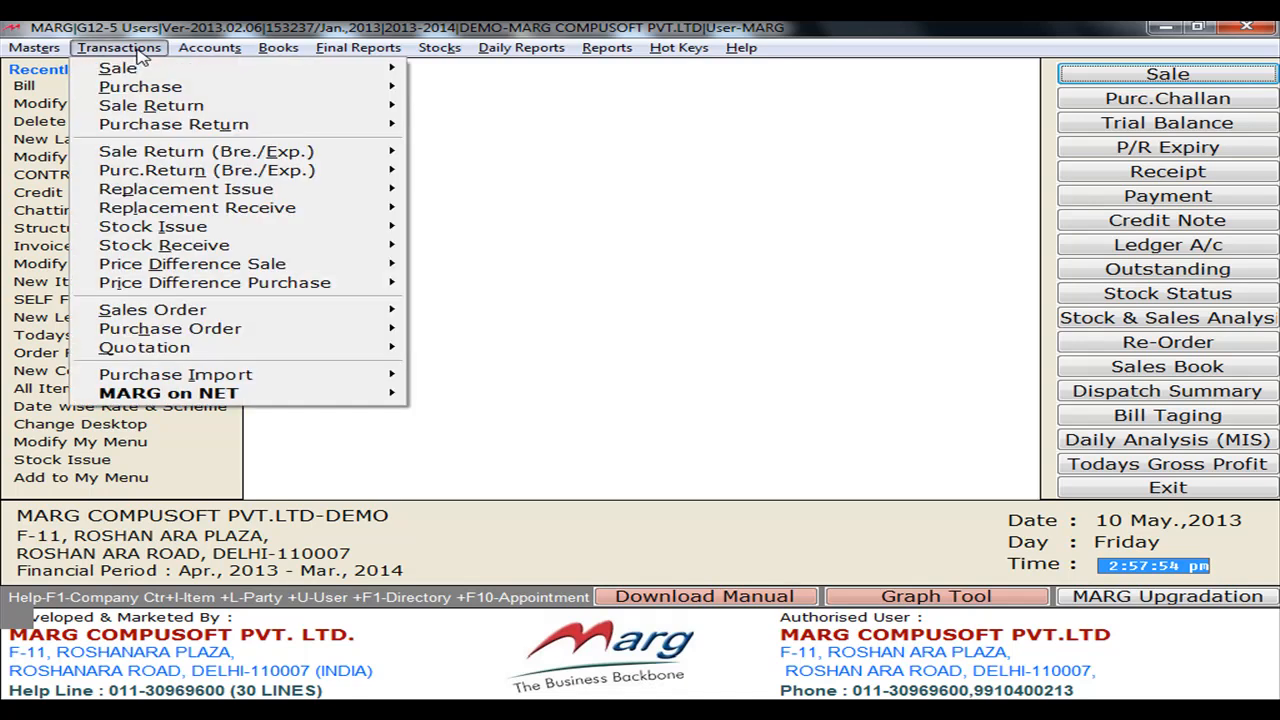
mouse_move(155, 108)
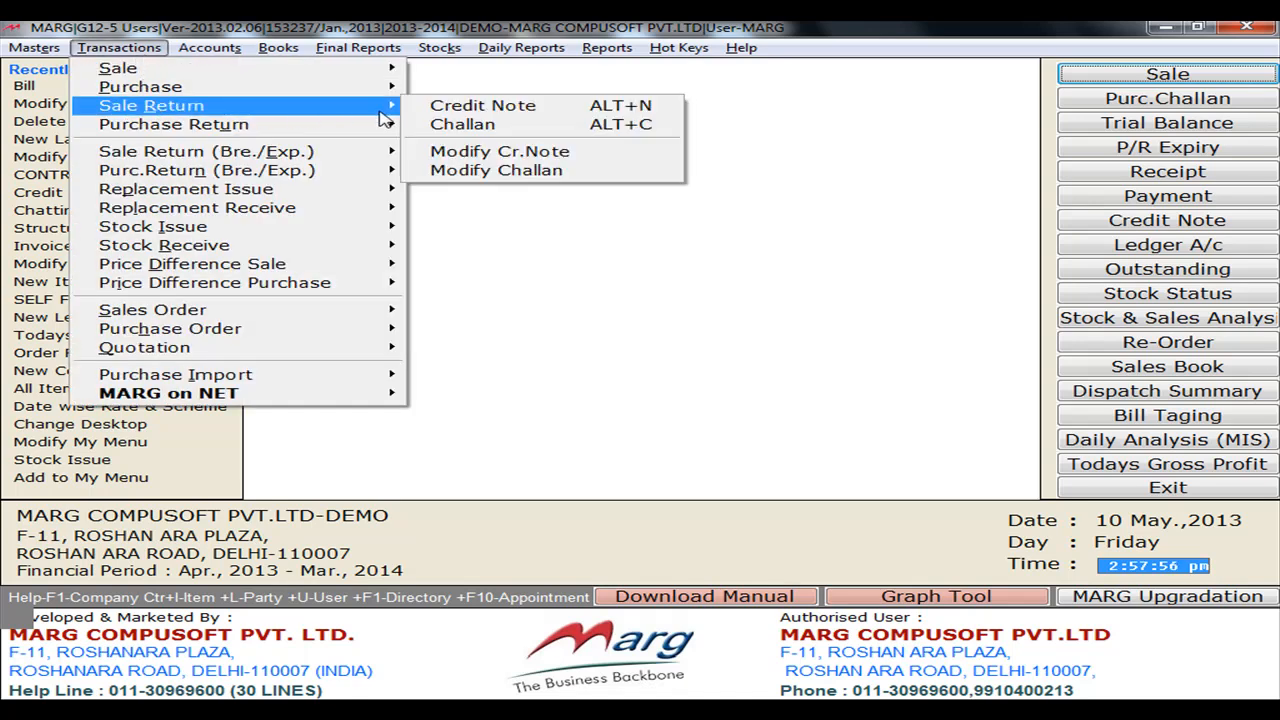
key("alt+n")
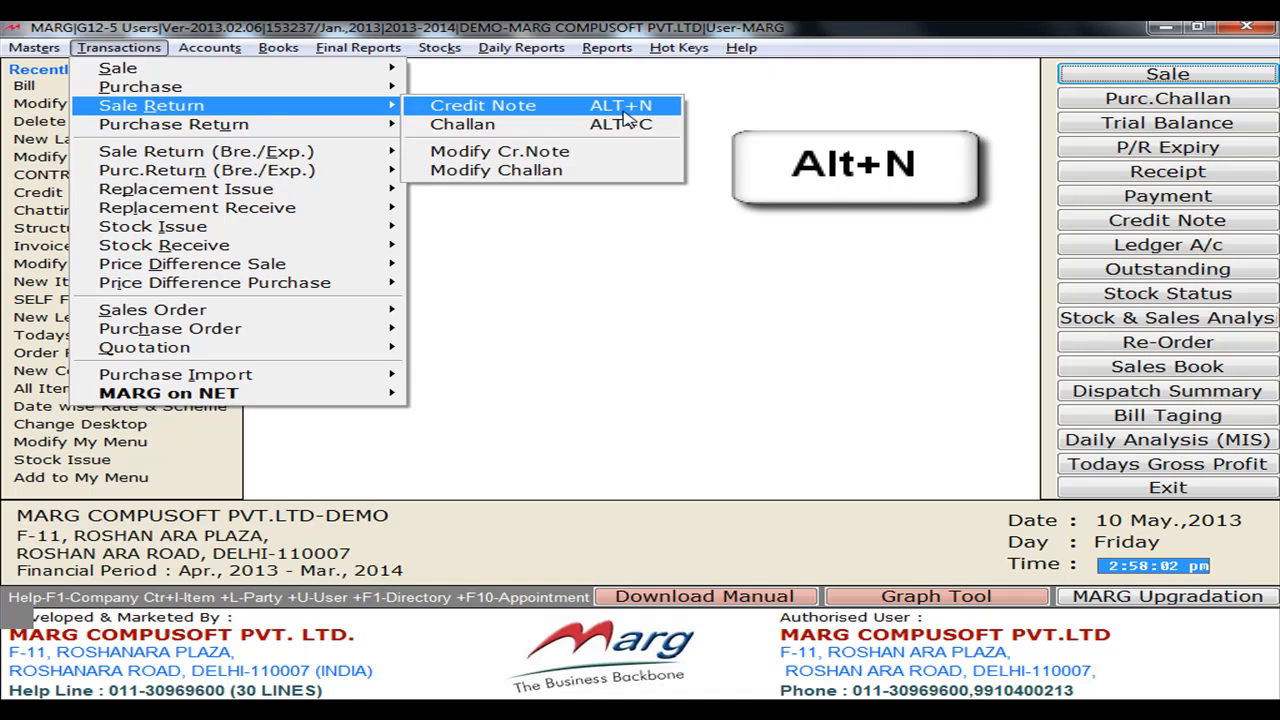
left_click(562, 112)
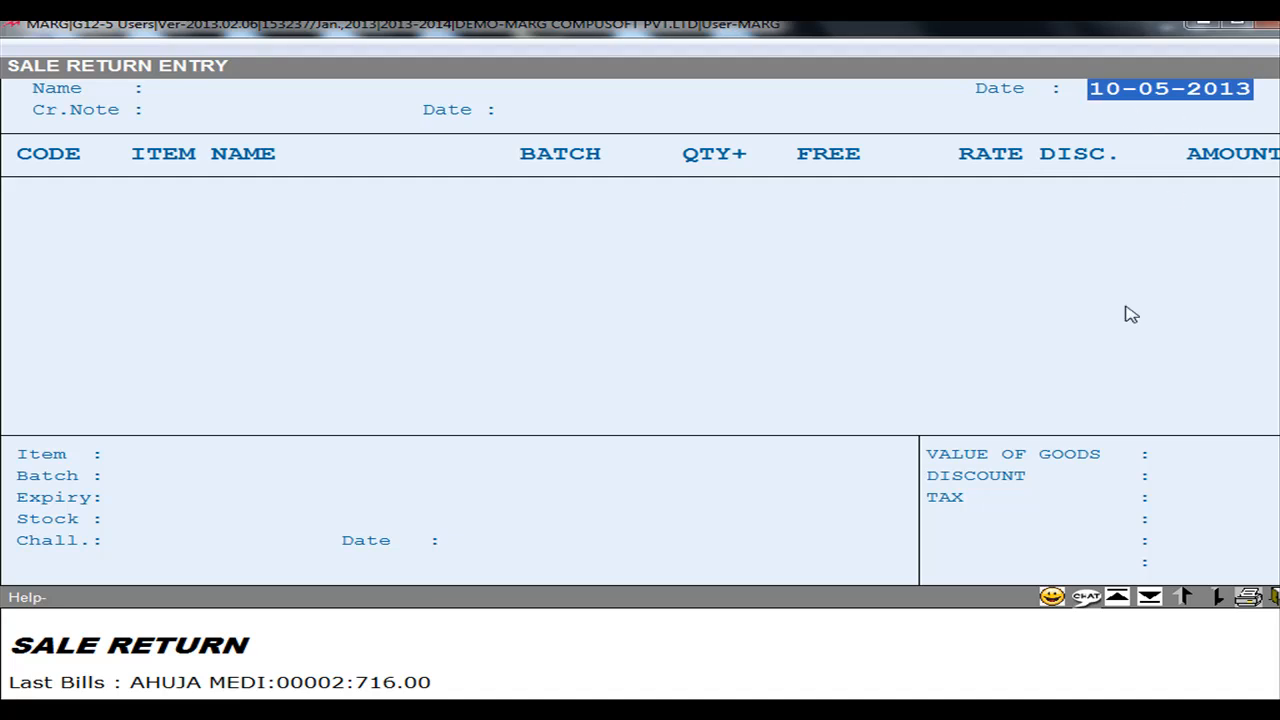
- Select AHUJA MEDICINE CENTRE as the returning party, accept both dates as 10-05-2013 and leave the M.R. field blank
key("Return")
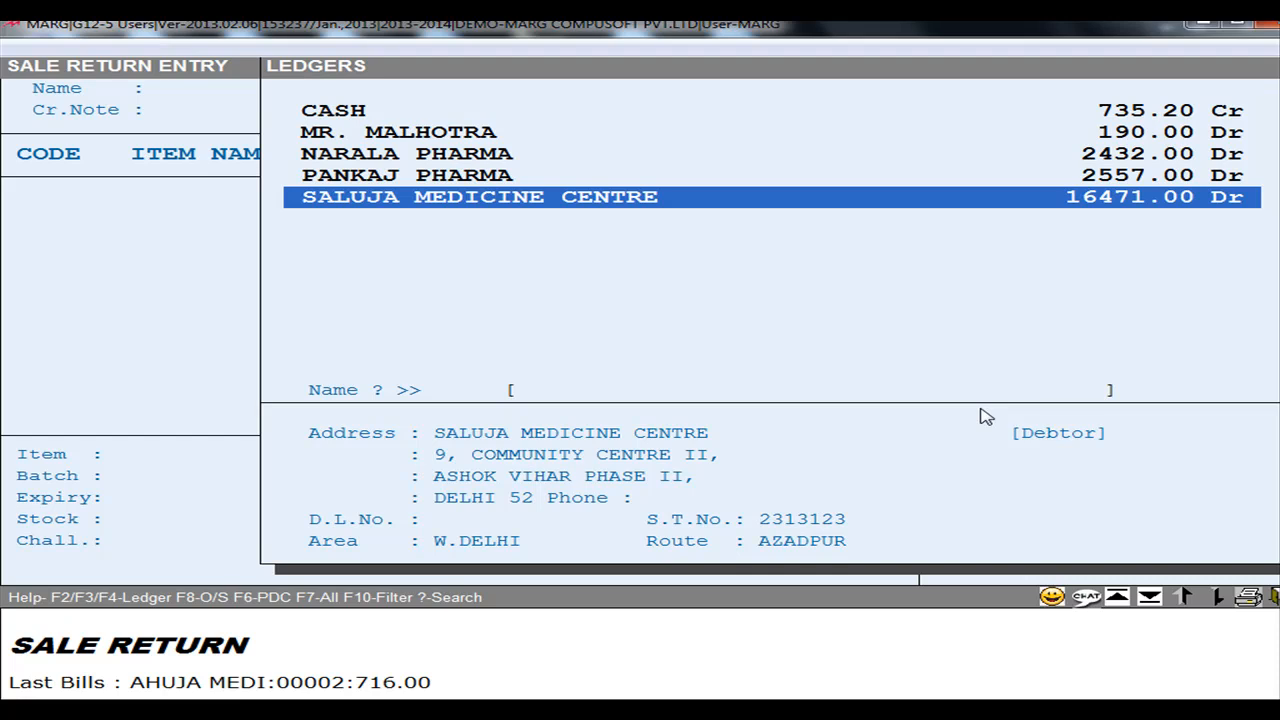
key("Up")
key("Up")
key("Up")
key("Up")
key("Up")
key("Up")
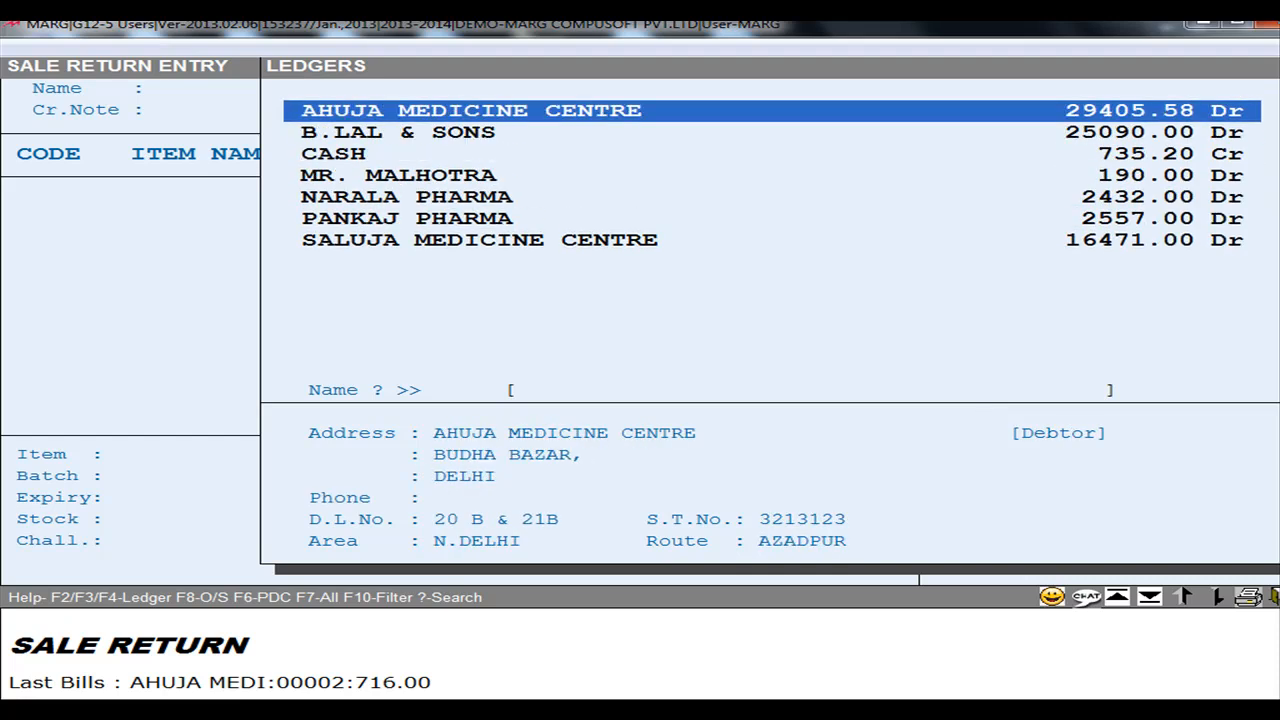
key("Return")
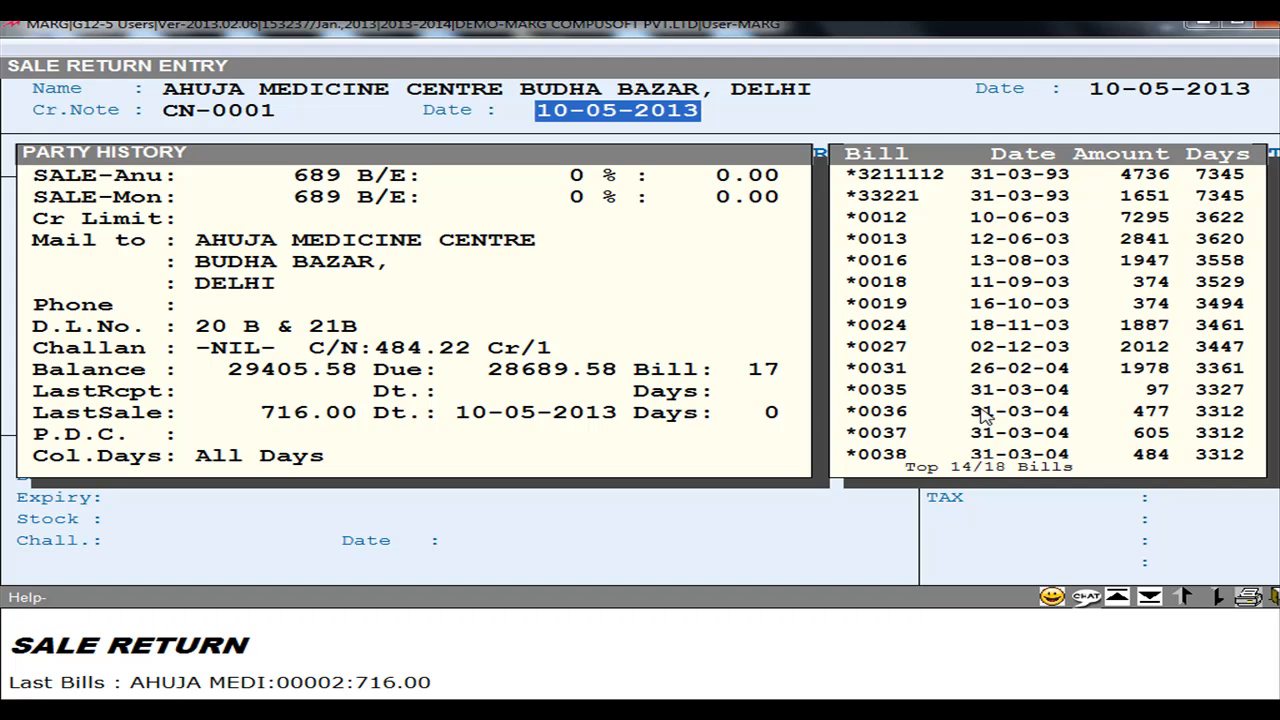
key("Return")
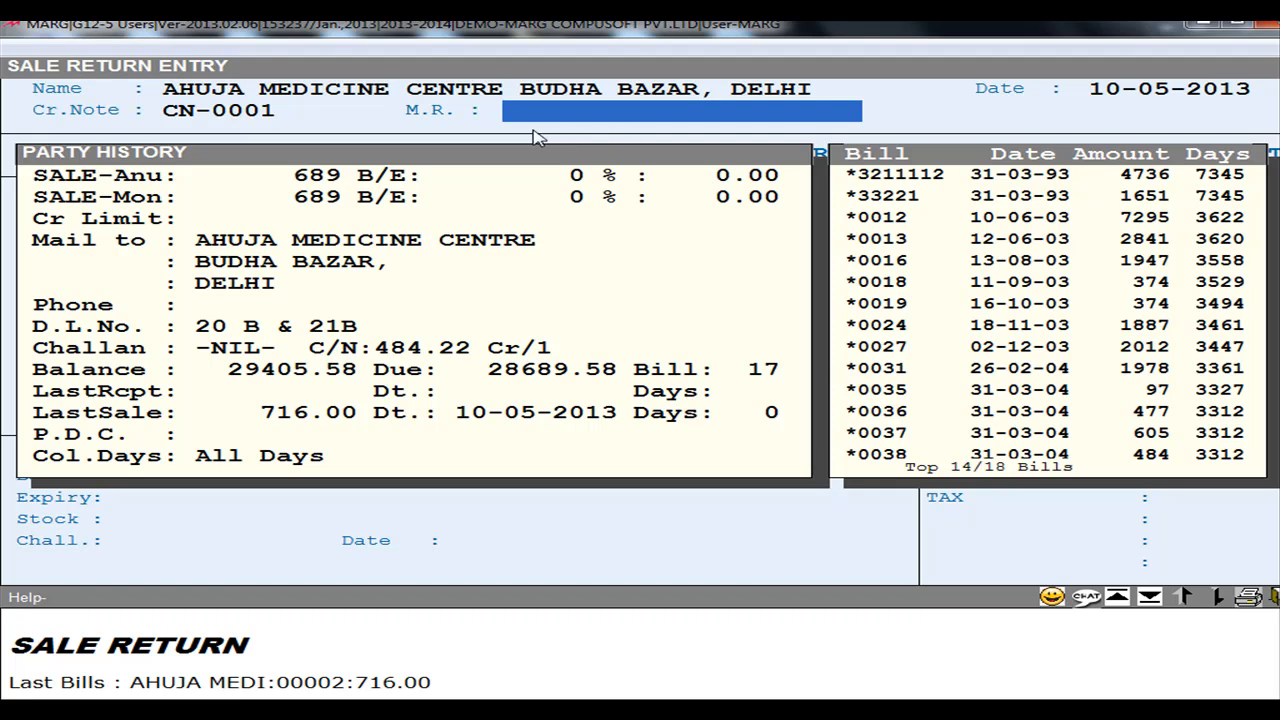
key("Return")
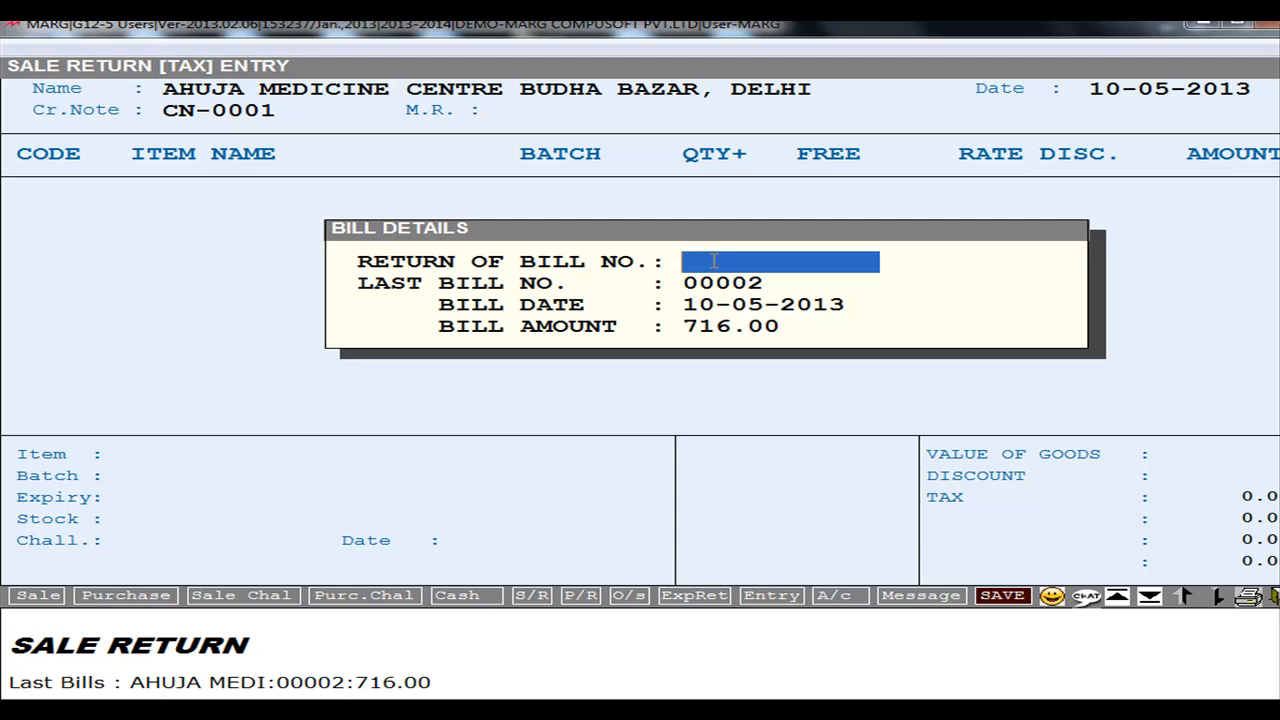
- Load bill 00002 as the returned bill and bring its AMLOGARD 10MG line into the credit note
type("00002")
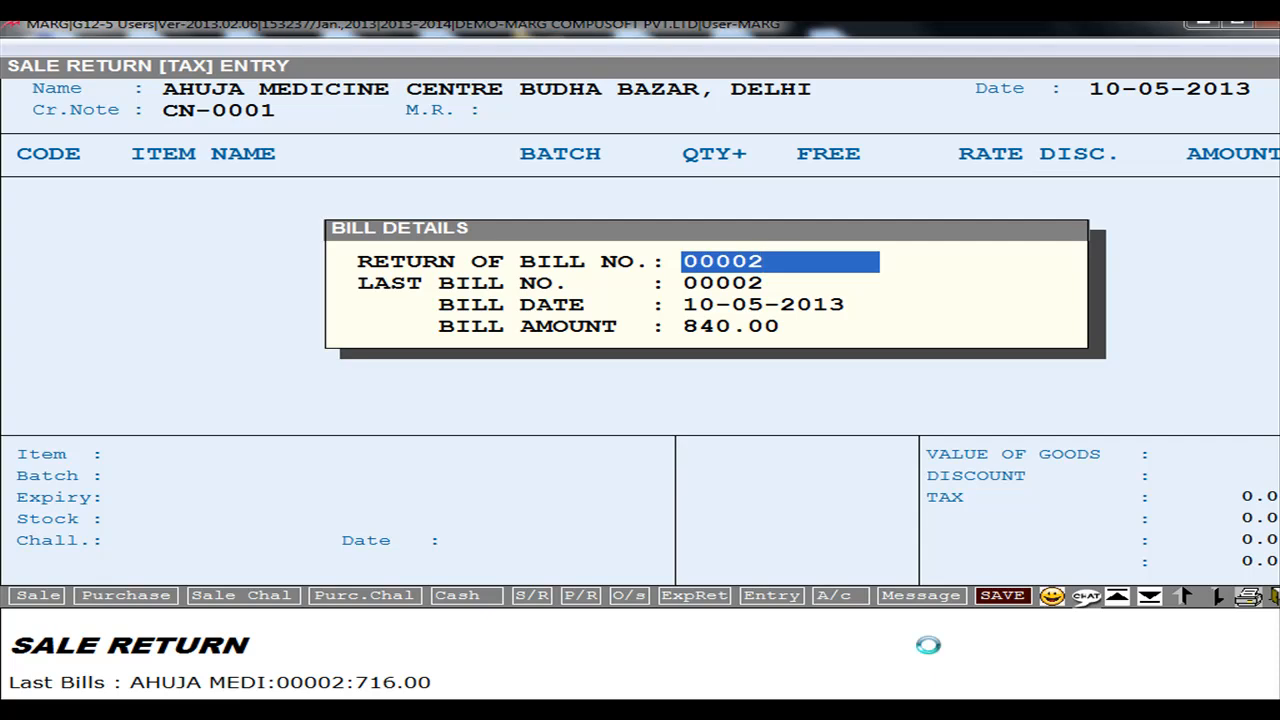
key("Return")
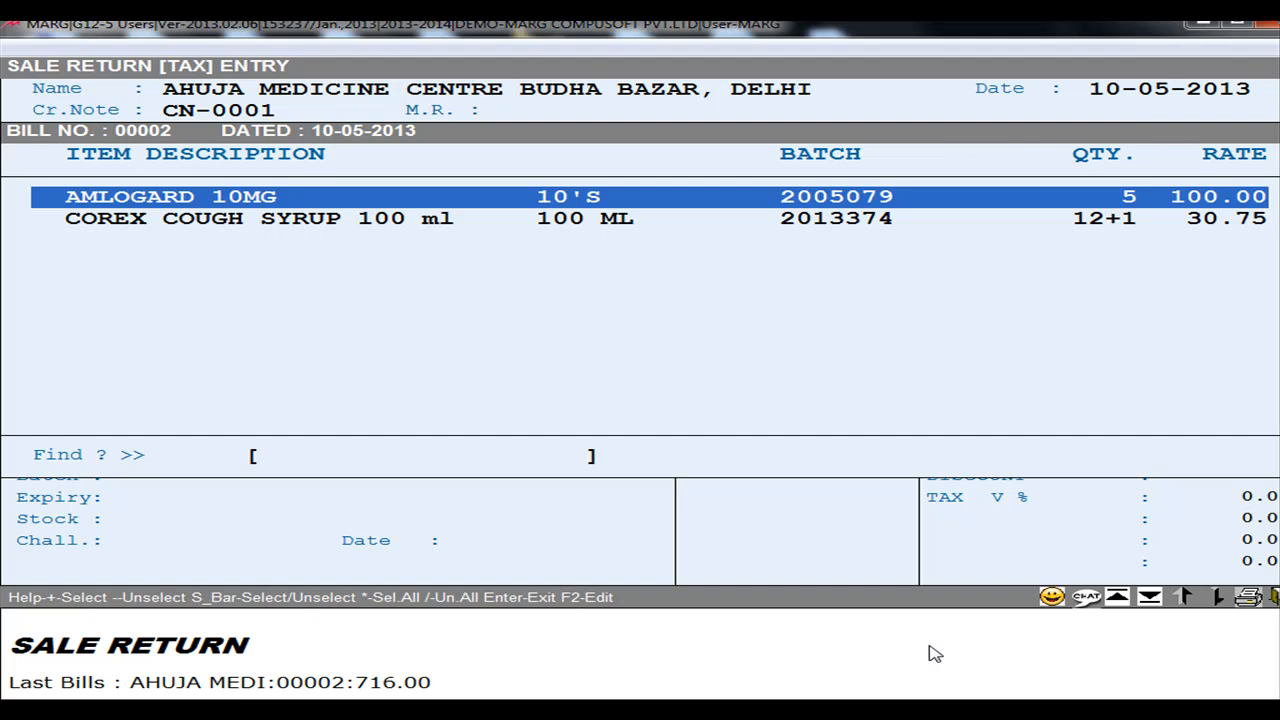
key("space")
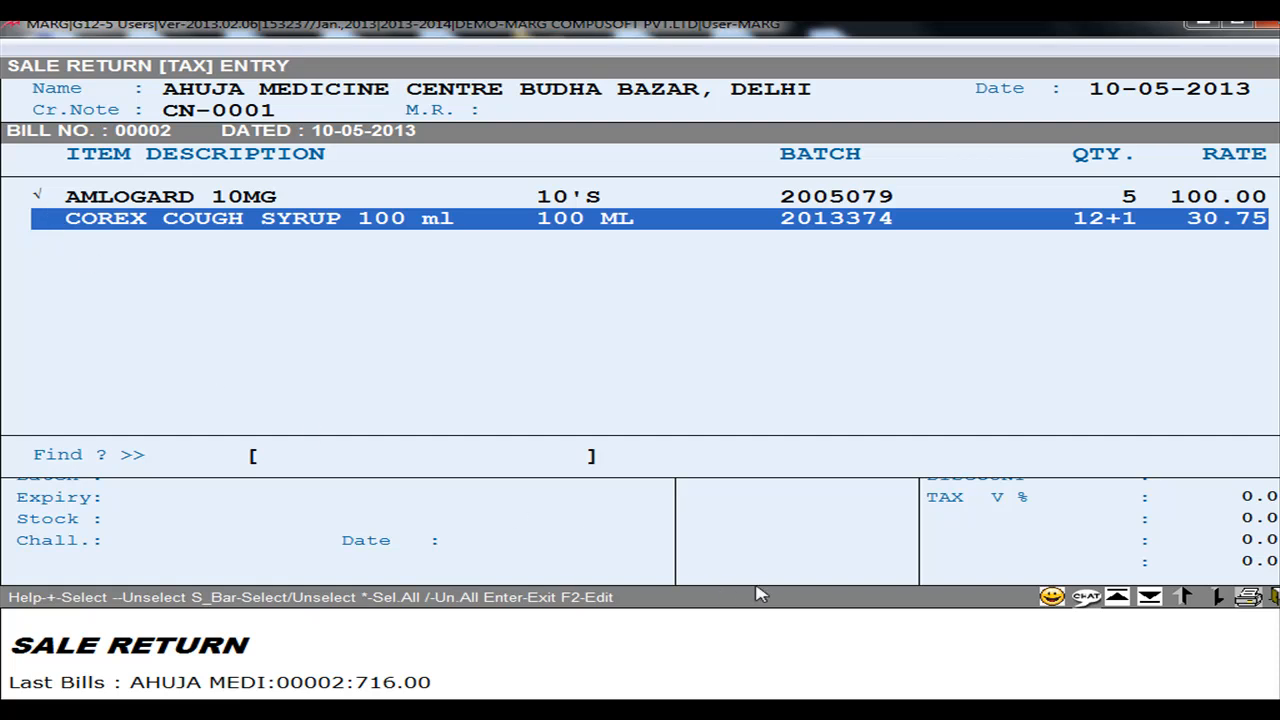
key("Return")
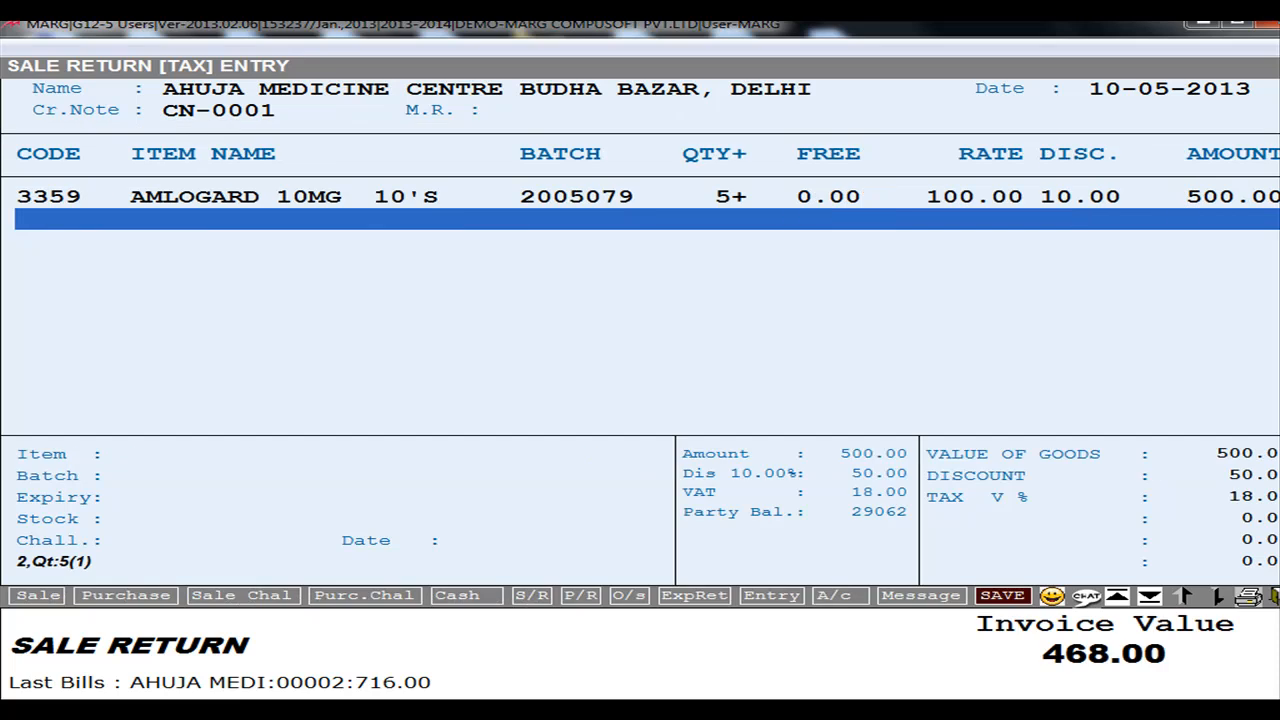
- Finish the credit note with 0.00 cash paid and save it with the adjustment against bill 00002
key("Return")
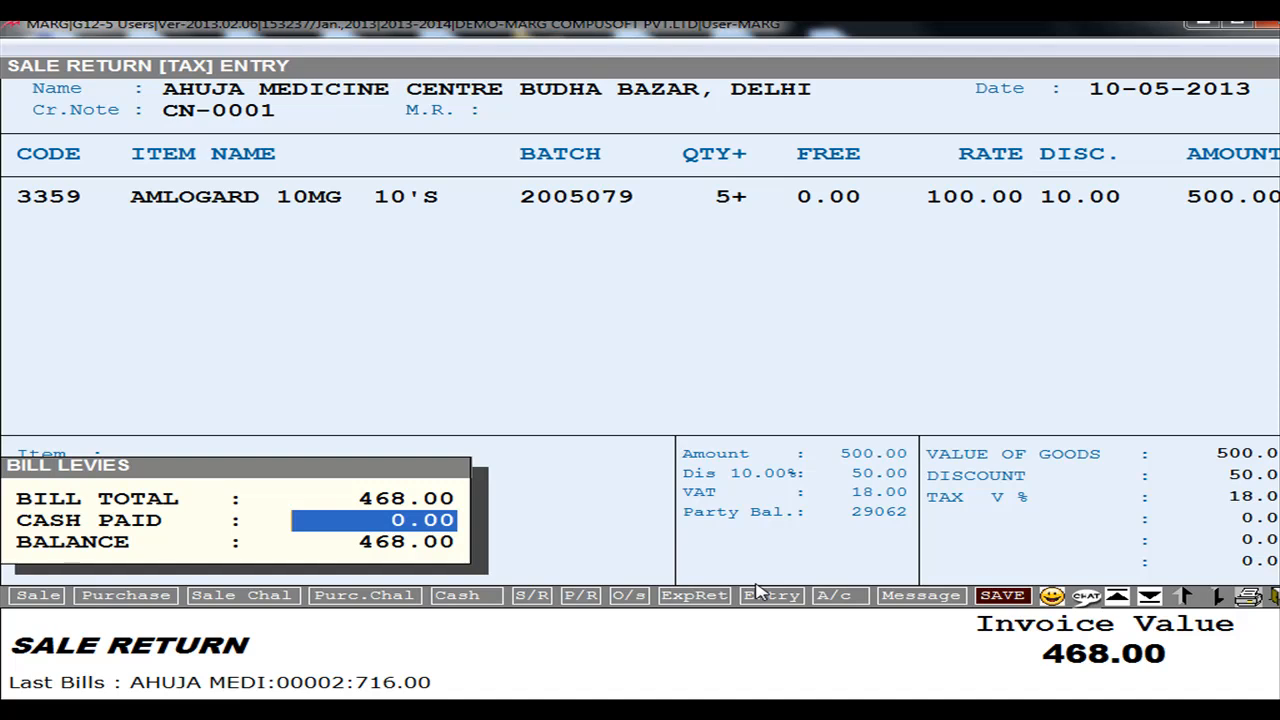
key("Return")
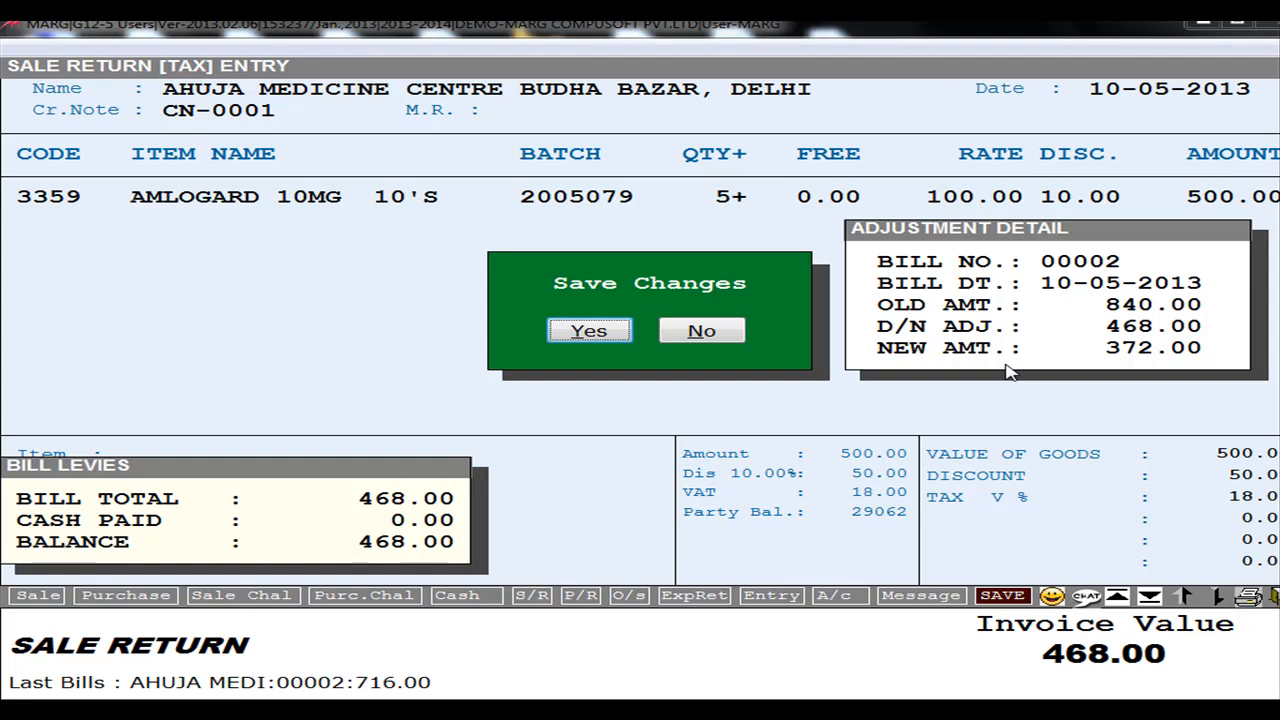
left_click(596, 331)
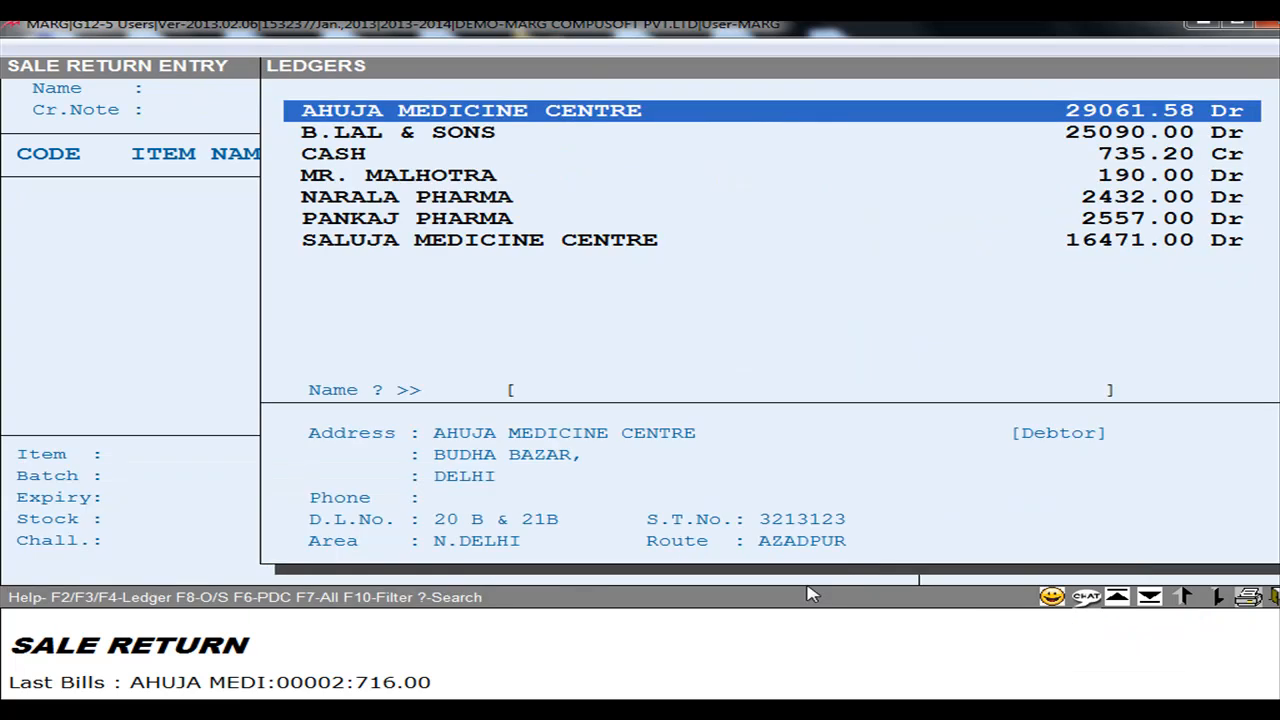
- Start another sale return for AHUJA MEDICINE CENTRE dated 10-05-2013, leaving the M.R. and returned bill number blank
key("End")
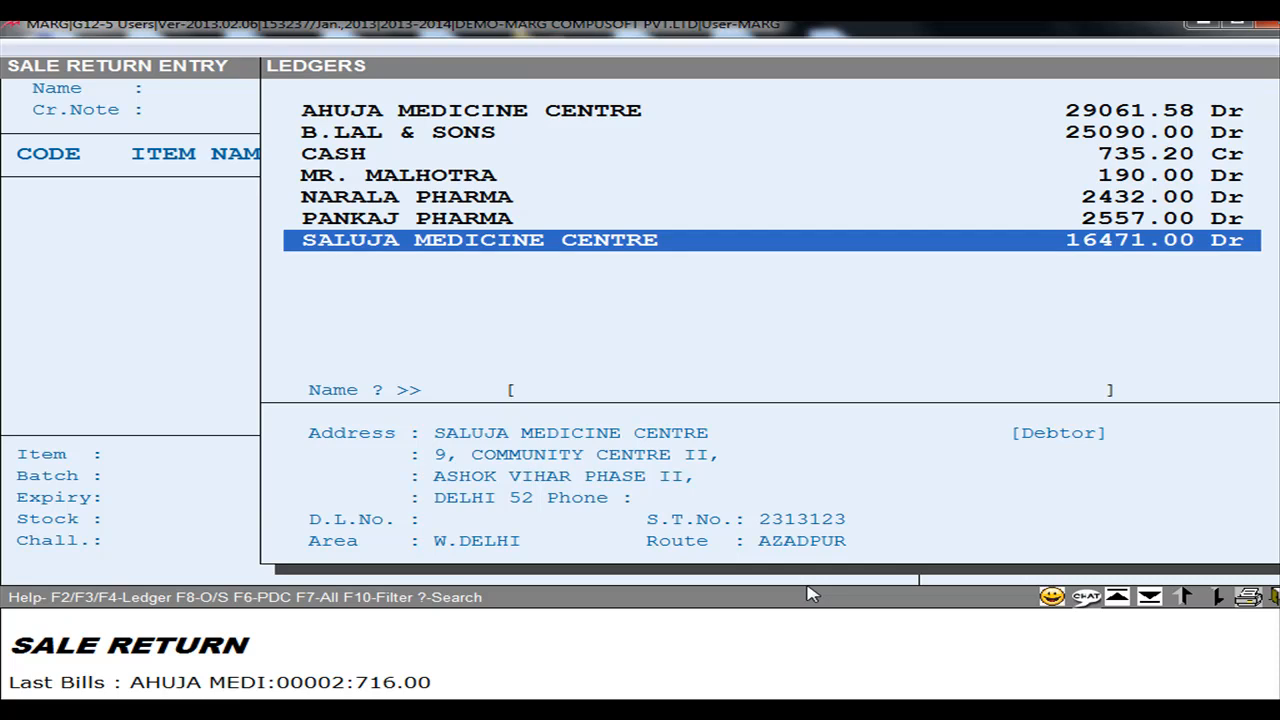
key("Up")
key("Up")
key("Up")
key("Up")
key("Up")
key("Up")
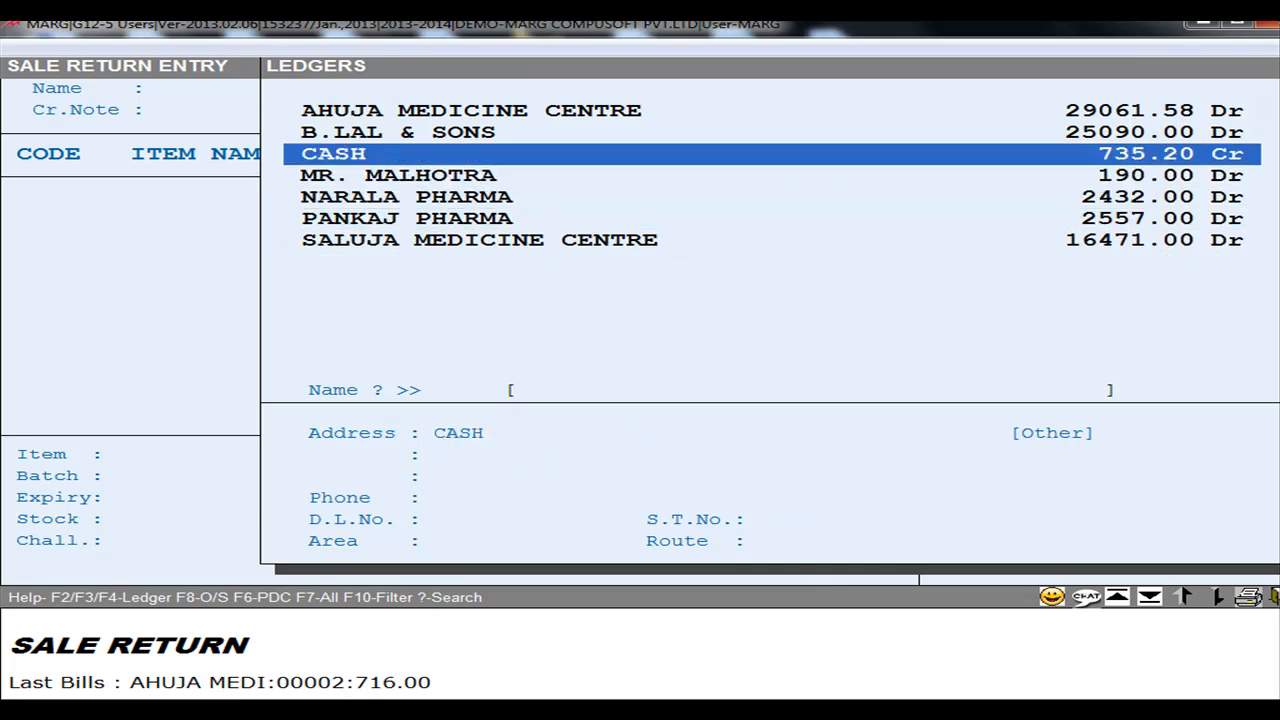
key("Return")
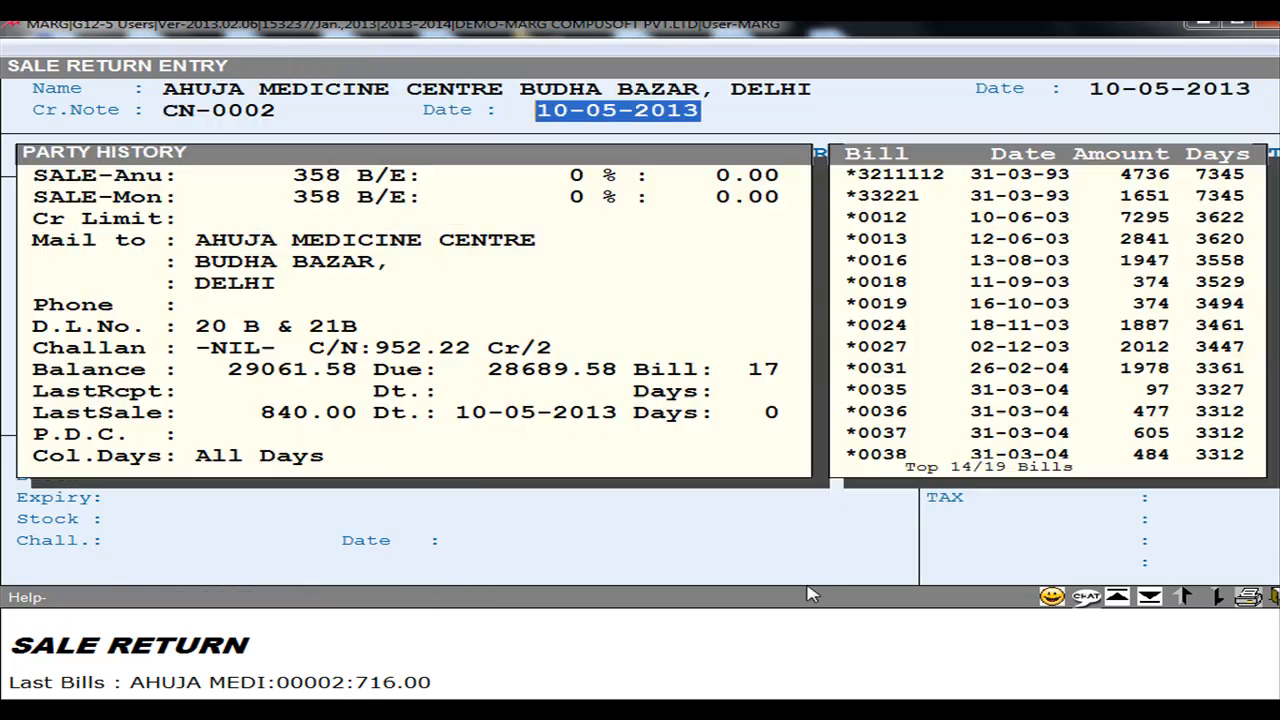
key("Return")
key("Return")
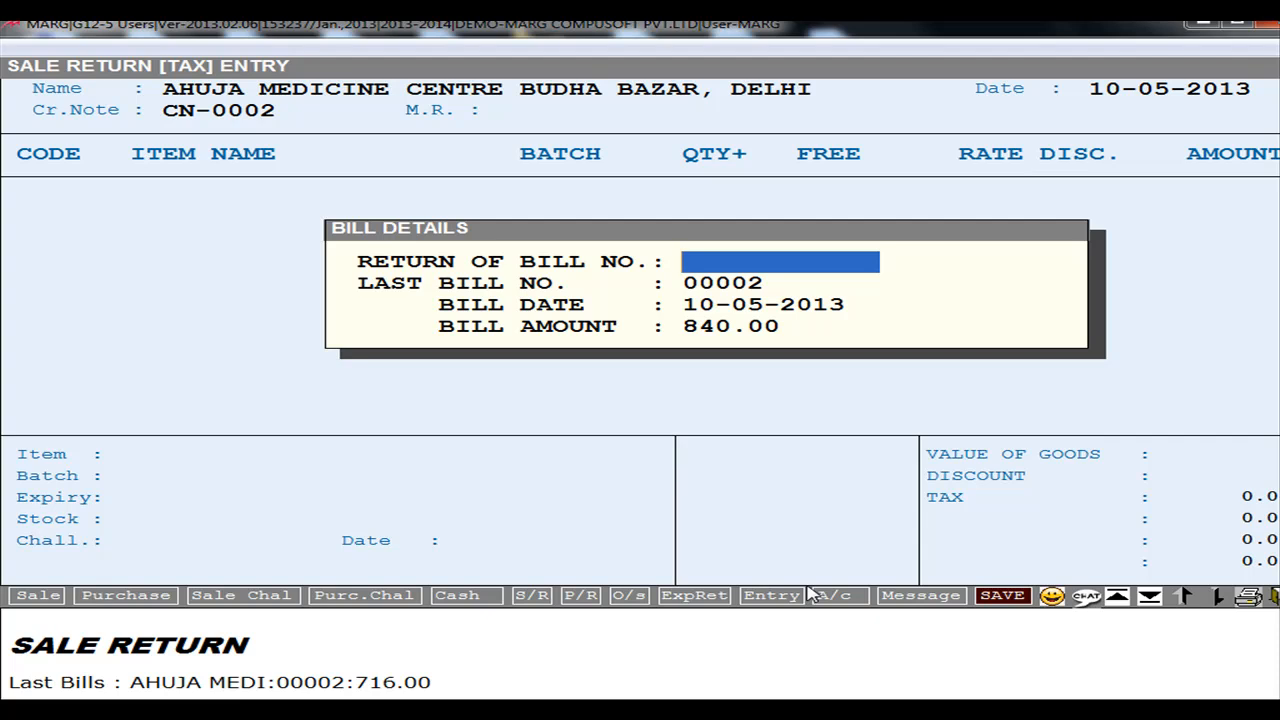
key("Return")
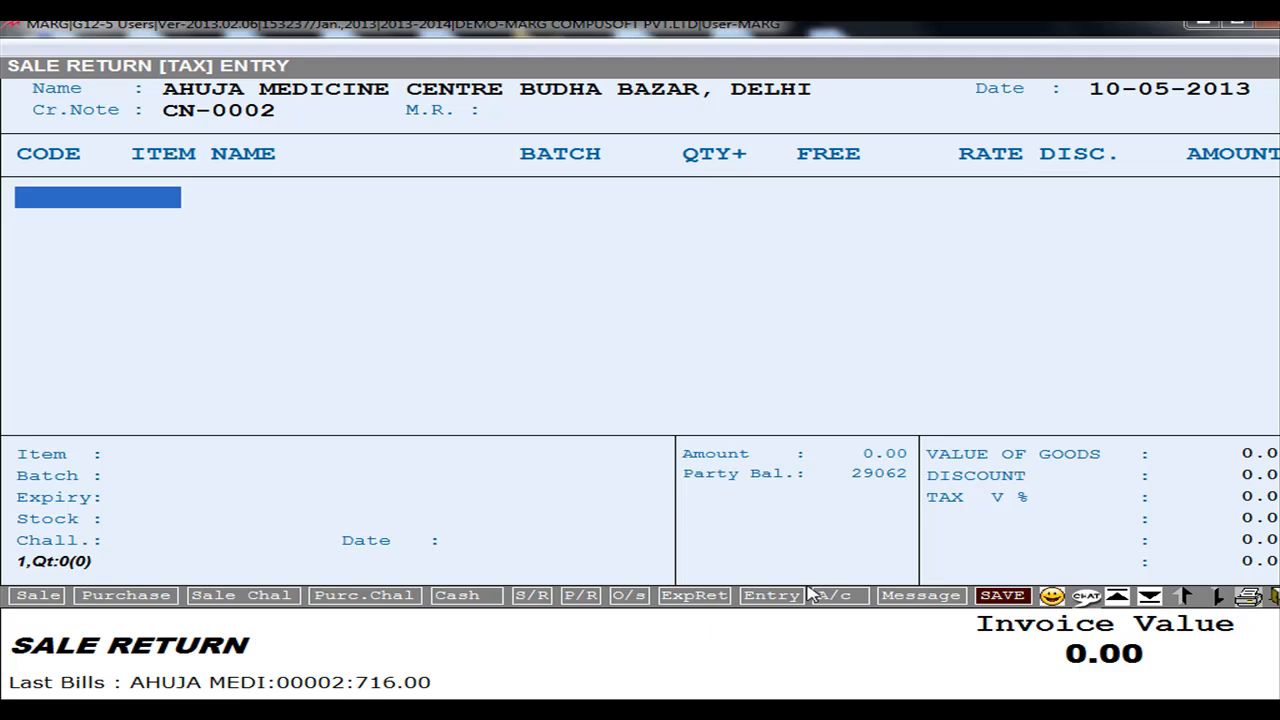
- Add AMLOGARD 10MG from batch 2005079 as the first returned item, leaving its expiry at 0/0
key("Return")
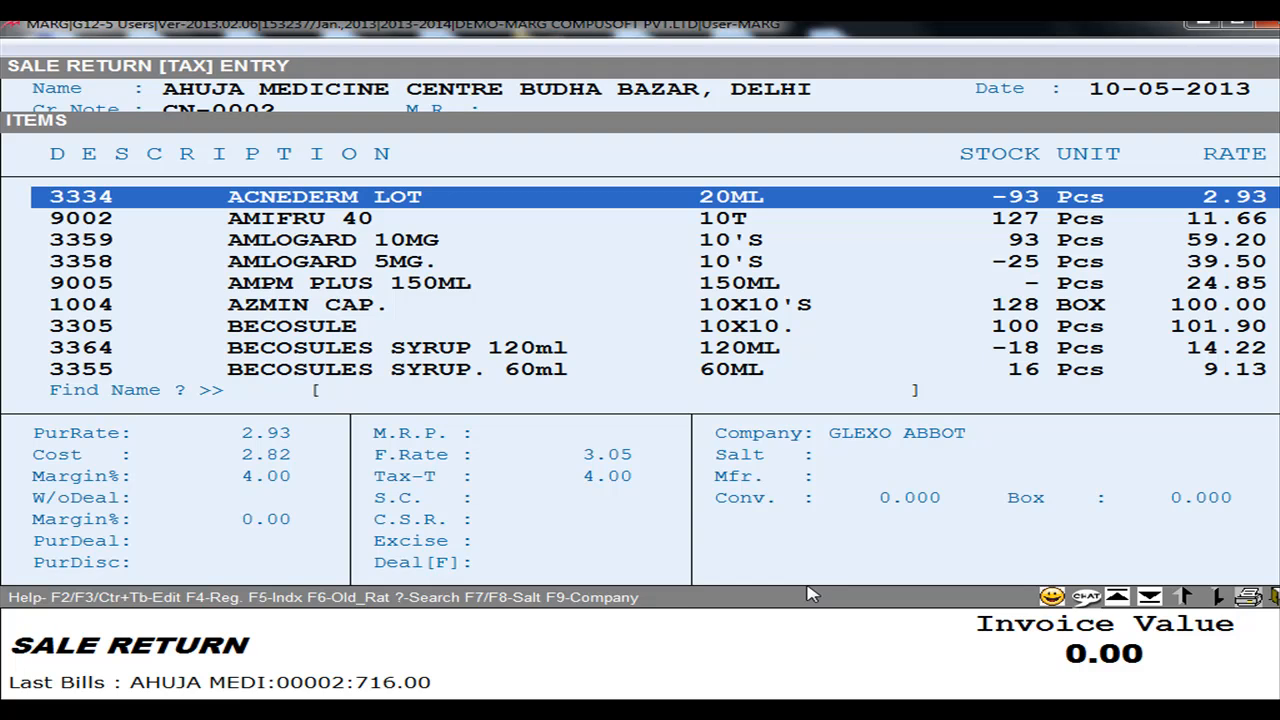
key("Down")
key("Down")
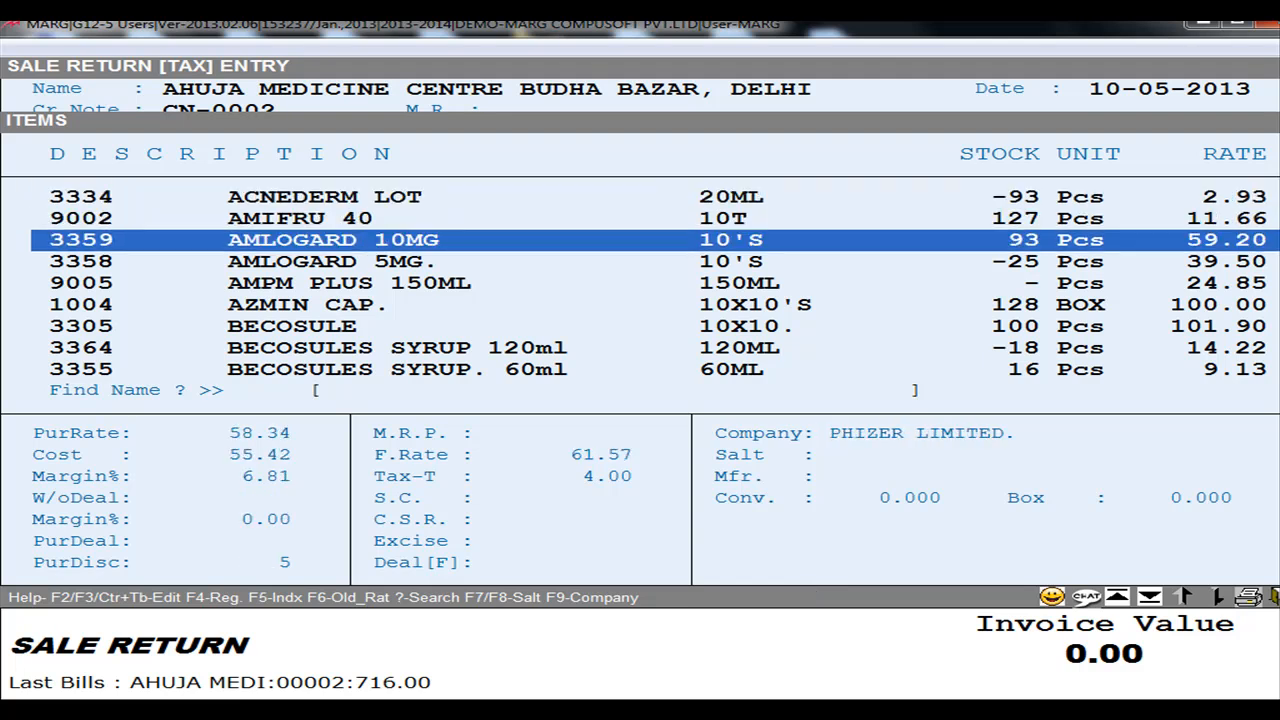
key("Return")
key("Return")
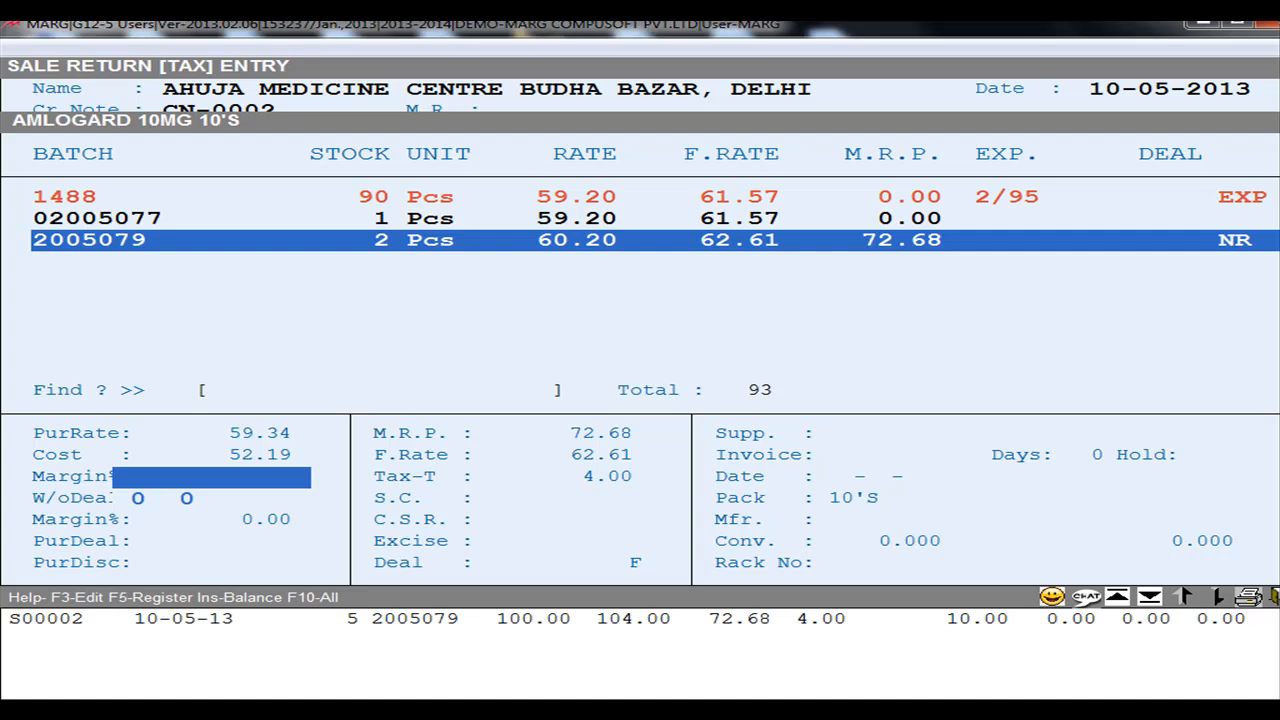
key("Return")
key("Return")
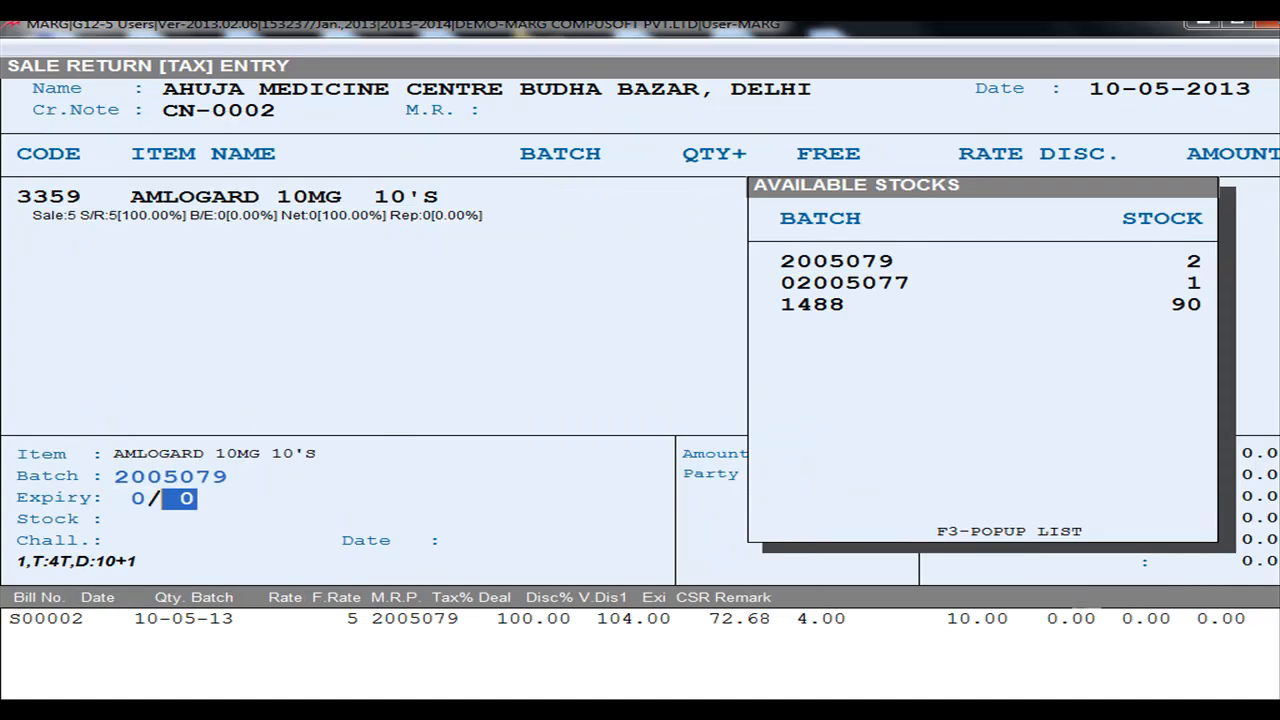
key("Return")
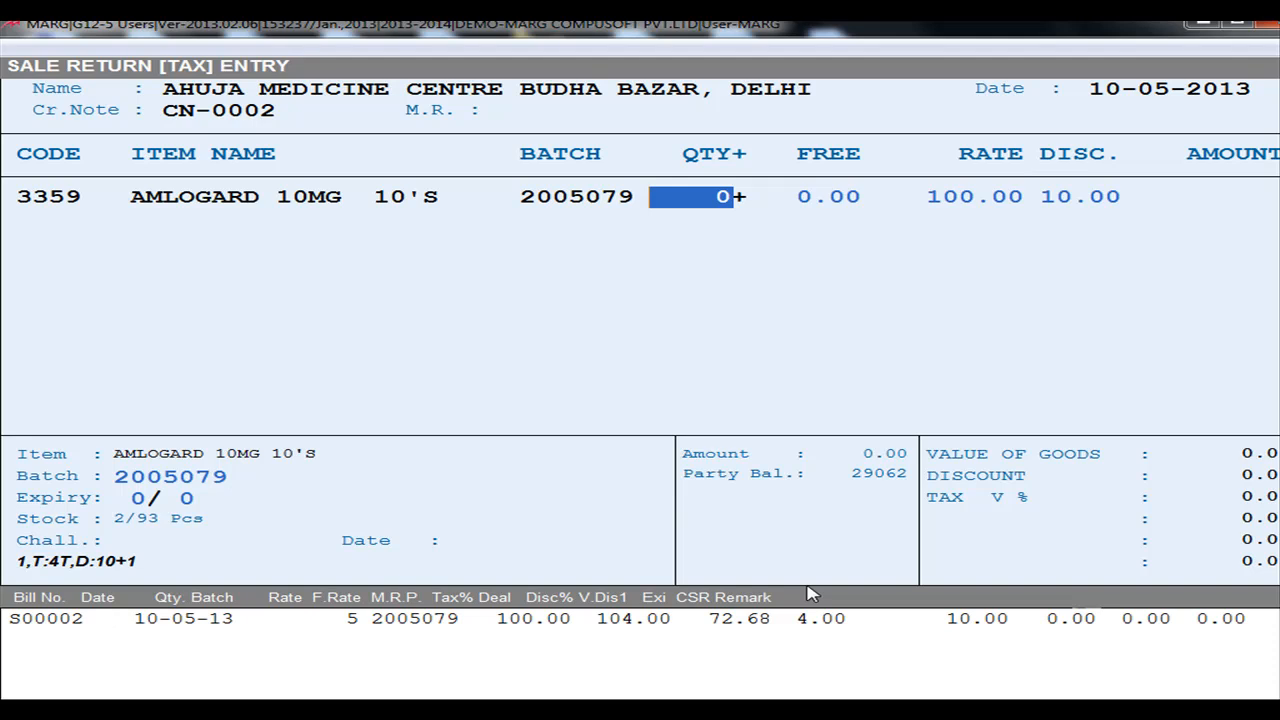
- Set the AMLOGARD 10MG return quantity to 4, keeping free quantity 0.00, rate 100.00 and discount 10.00
type("4")
key("Return")
key("Return")
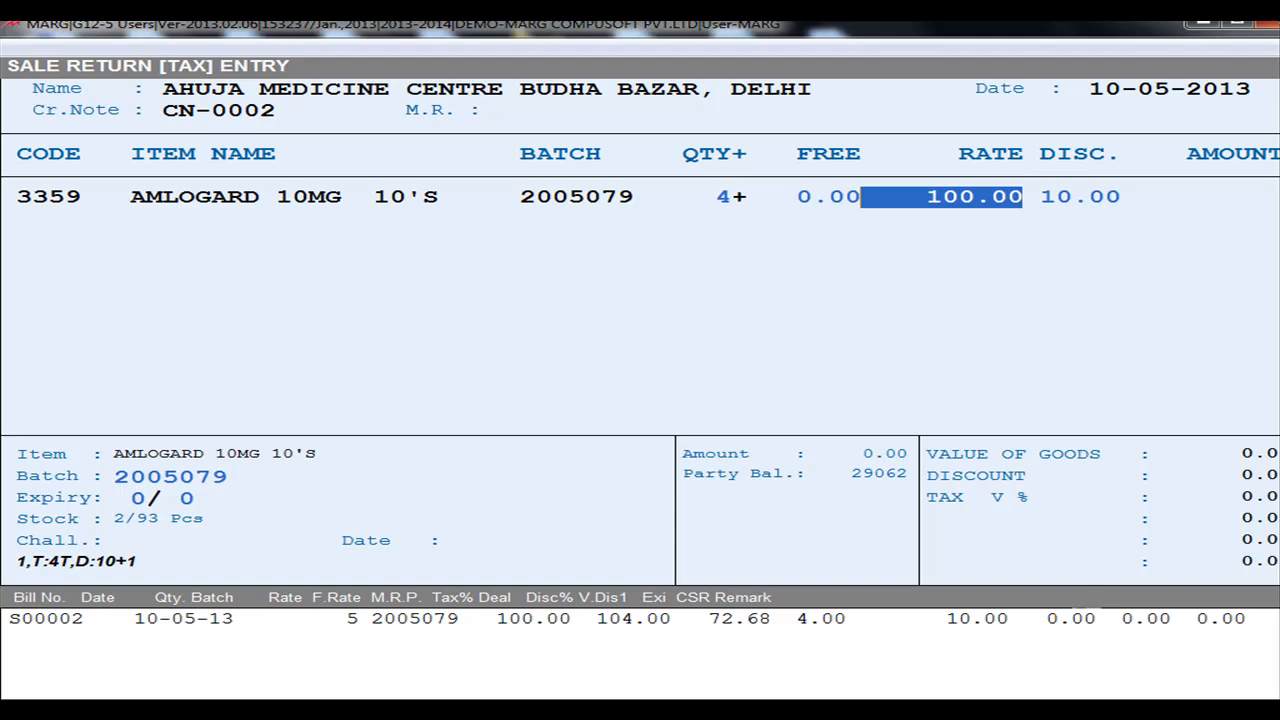
key("Return")
key("Return")
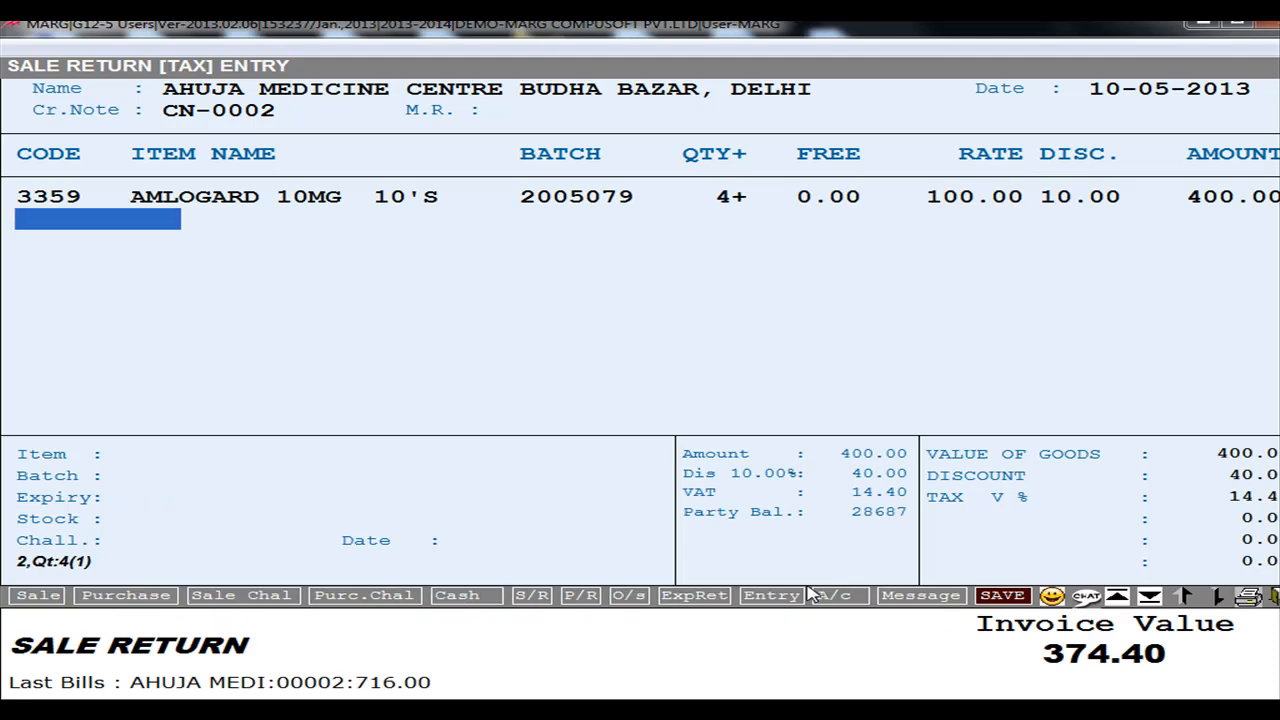
- Add COREX COUGH SYRUP 100 ml from batch 2013374 as the second returned item
key("Return")
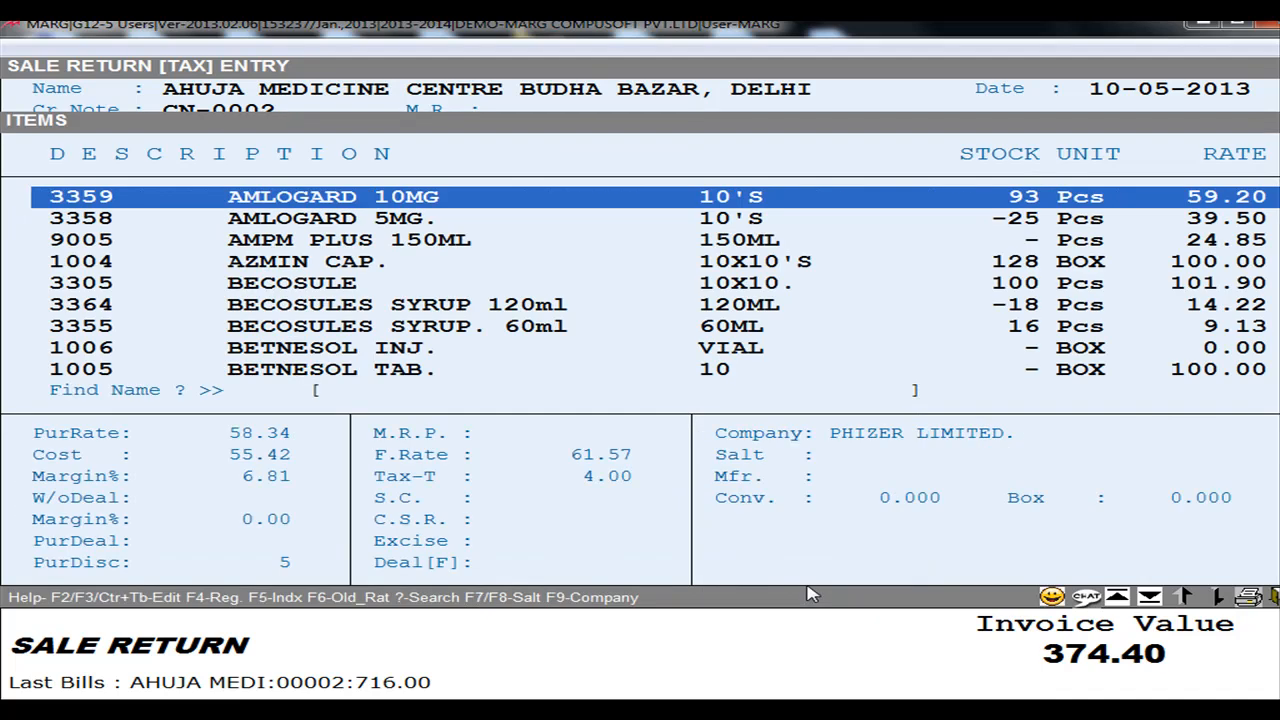
key("Down")
key("Down")
key("Down")
key("Down")
key("Down")
key("Down")
key("Down")
key("Down")
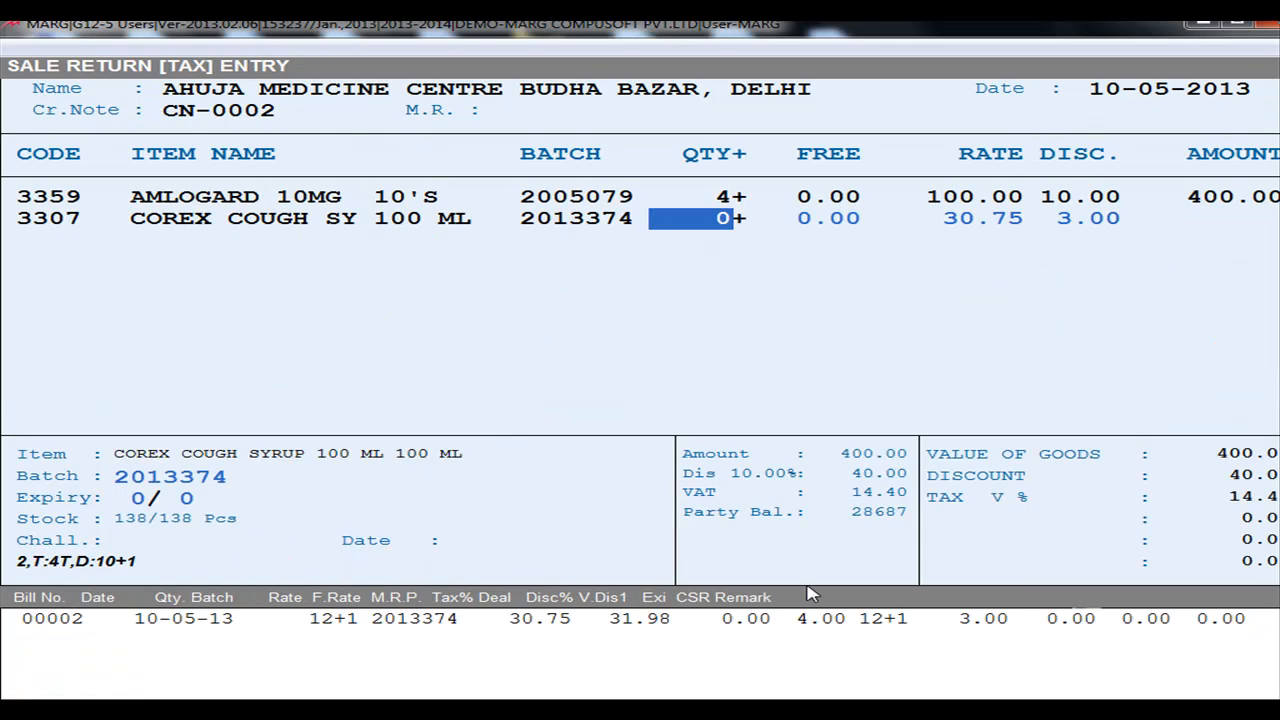
- Set the COREX COUGH SYRUP return quantity to 3, keeping rate 30.75 and discount 3.00
type("3")
key("Return")
key("Return")
key("Return")
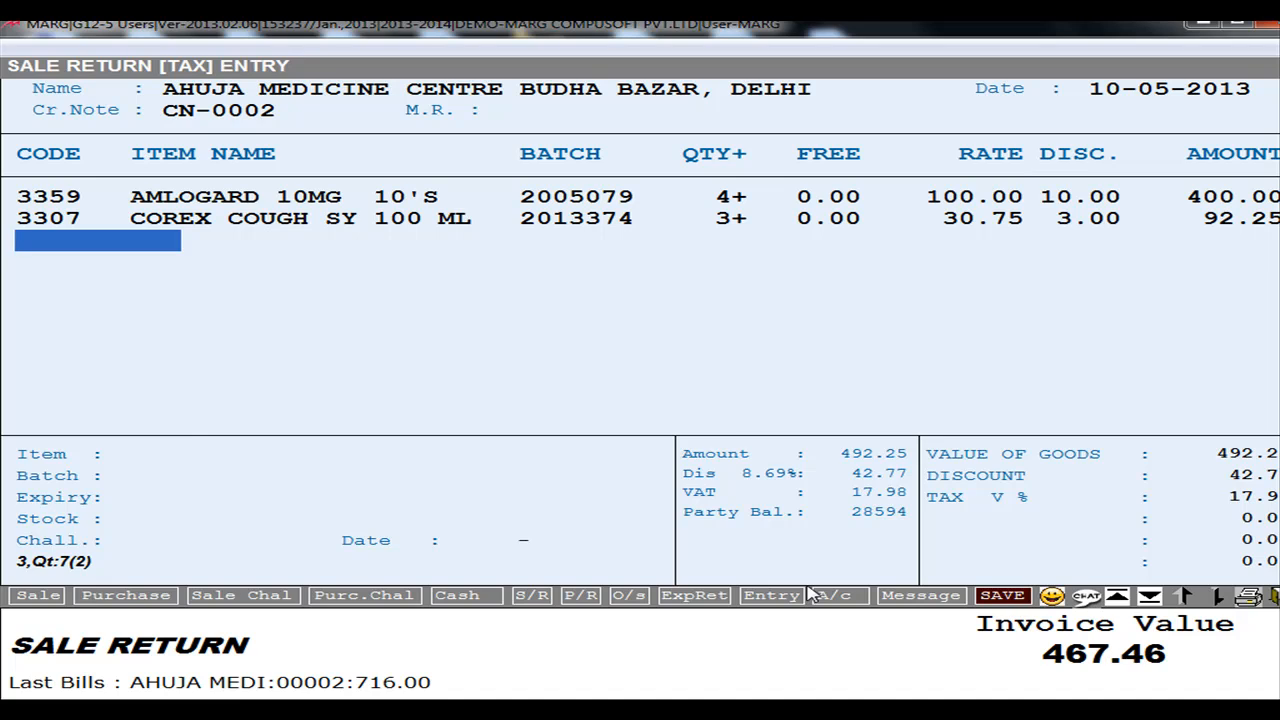
- Finish the item entry and proceed to bill adjustment, leaving the extra charges at zero and cash paid at 0.00
key("Escape")
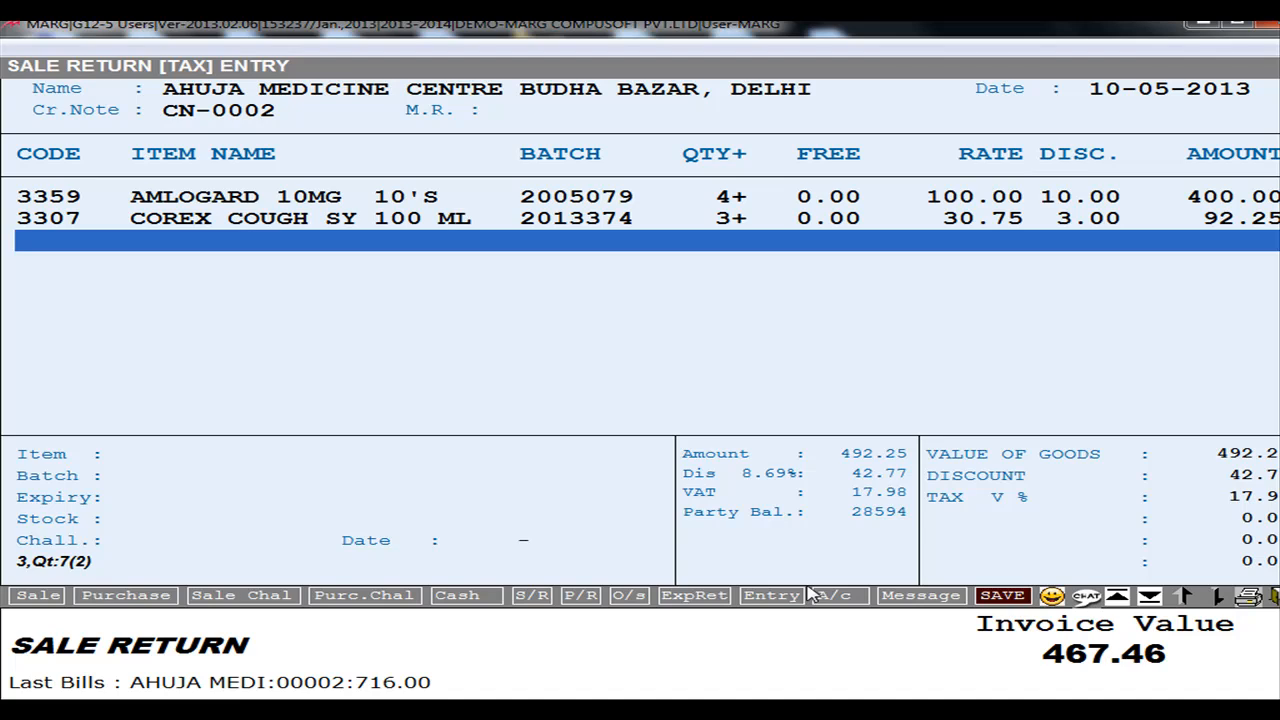
key("Tab")
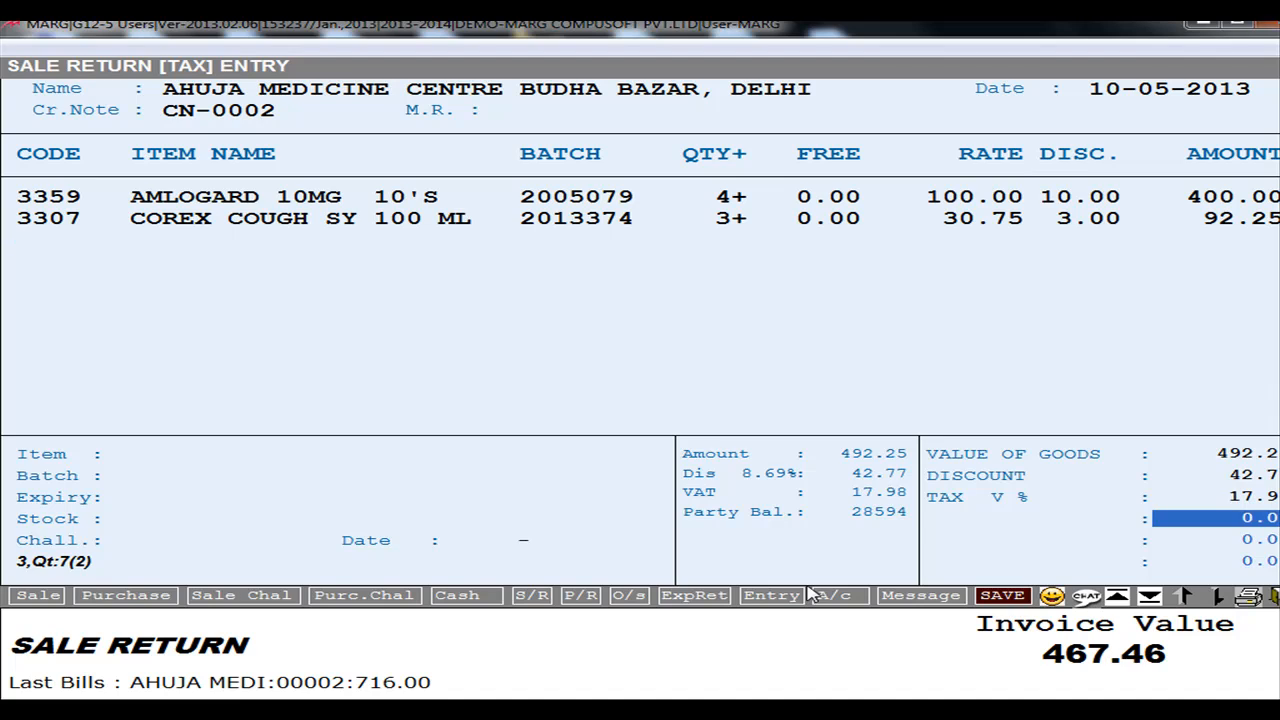
key("Return")
key("Return")
key("Return")
key("Return")
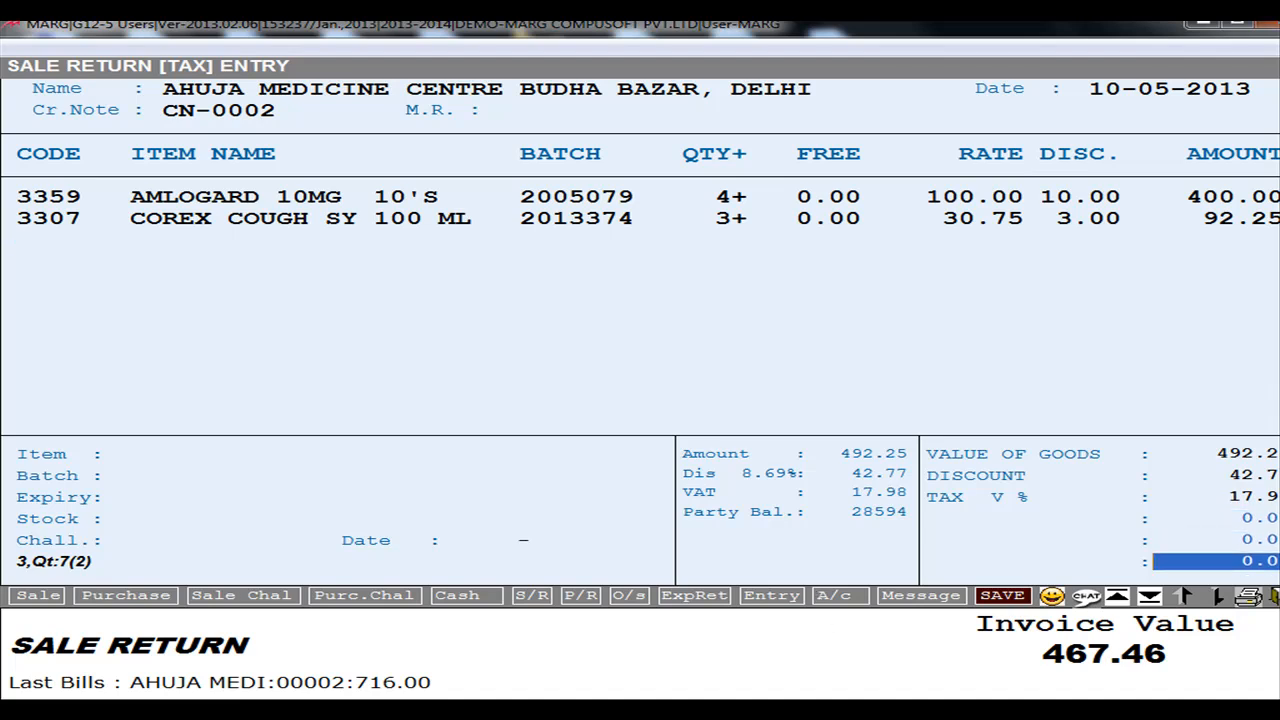
key("Return")
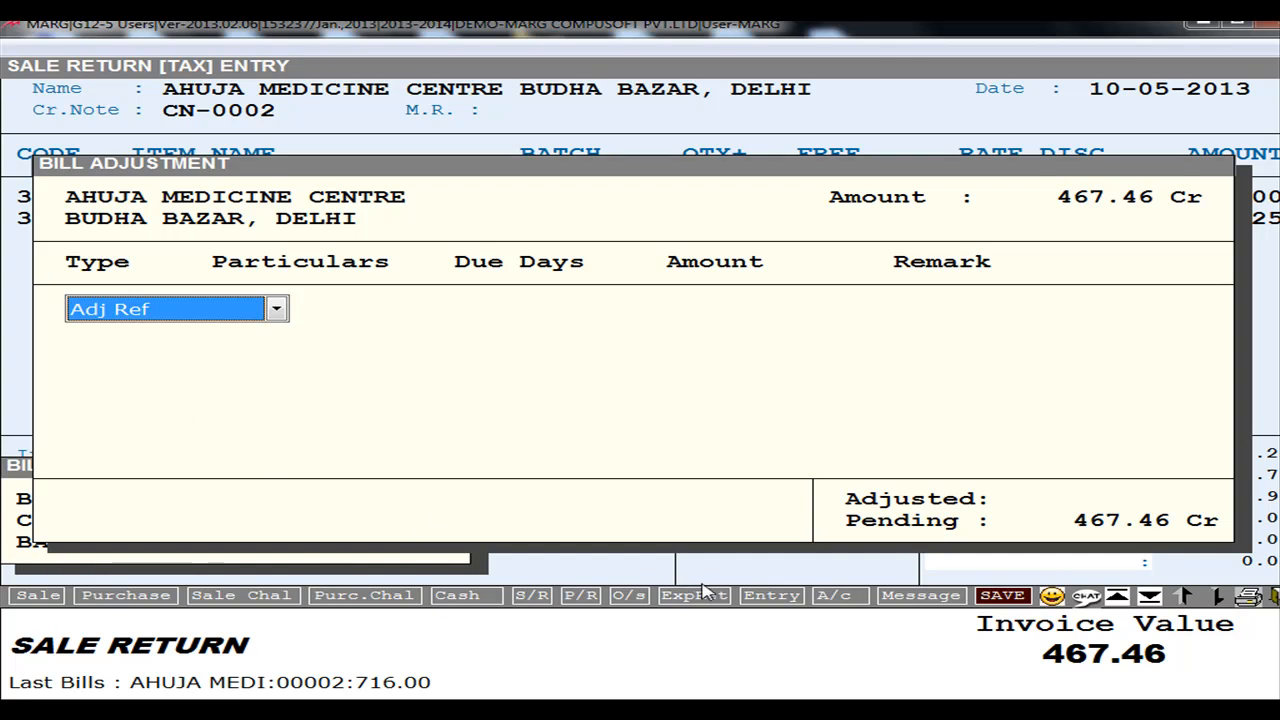
- Adjust the credit of 467.46 by Adj Ref against the first pending invoice, *3211112
key("Return")
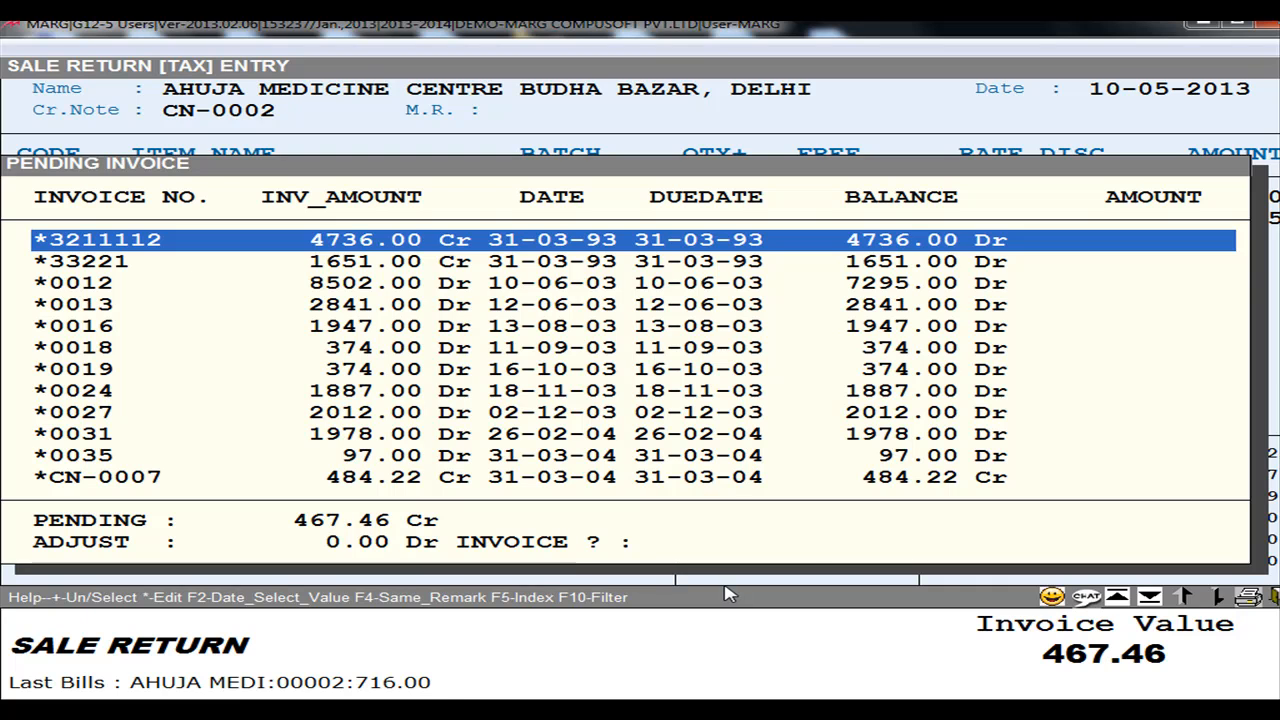
key("Return")
key("Return")
key("Return")
key("Return")
key("Return")
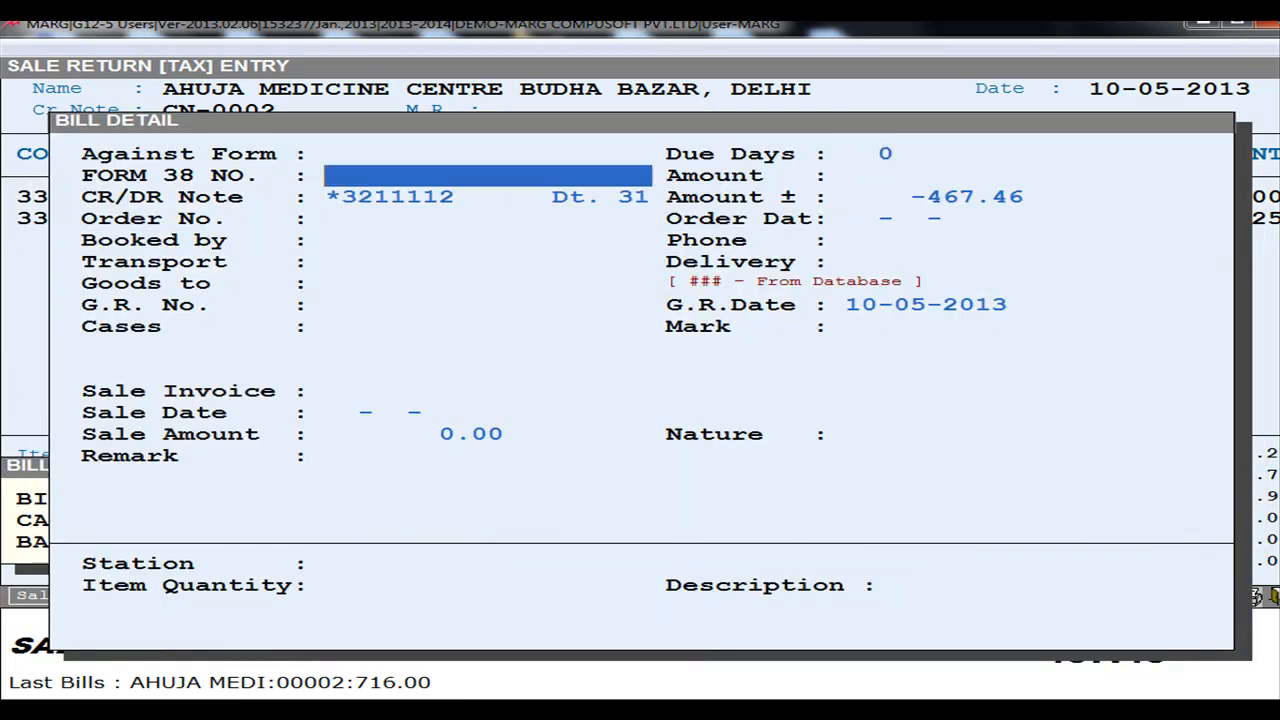
- Leave the remaining bill details blank and complete the credit note with 1 print copy
key("Return")
key("Return")
key("Return")
key("Return")
key("Return")
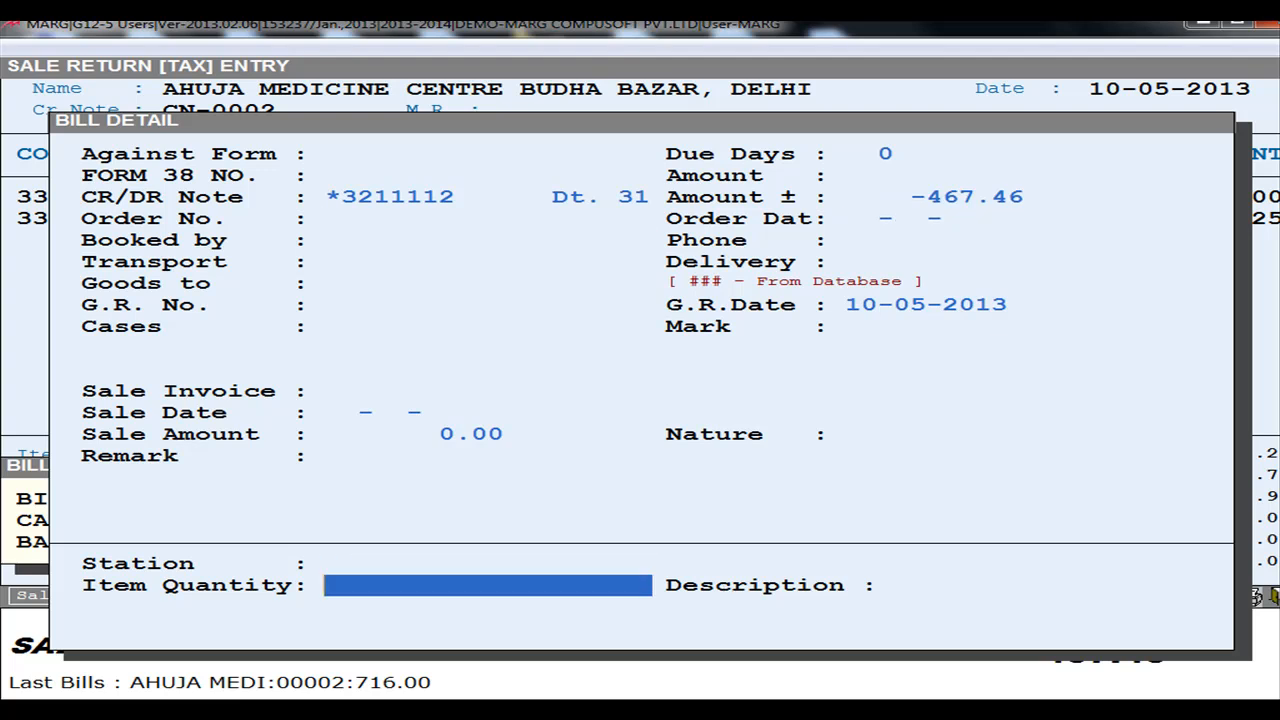
key("Return")
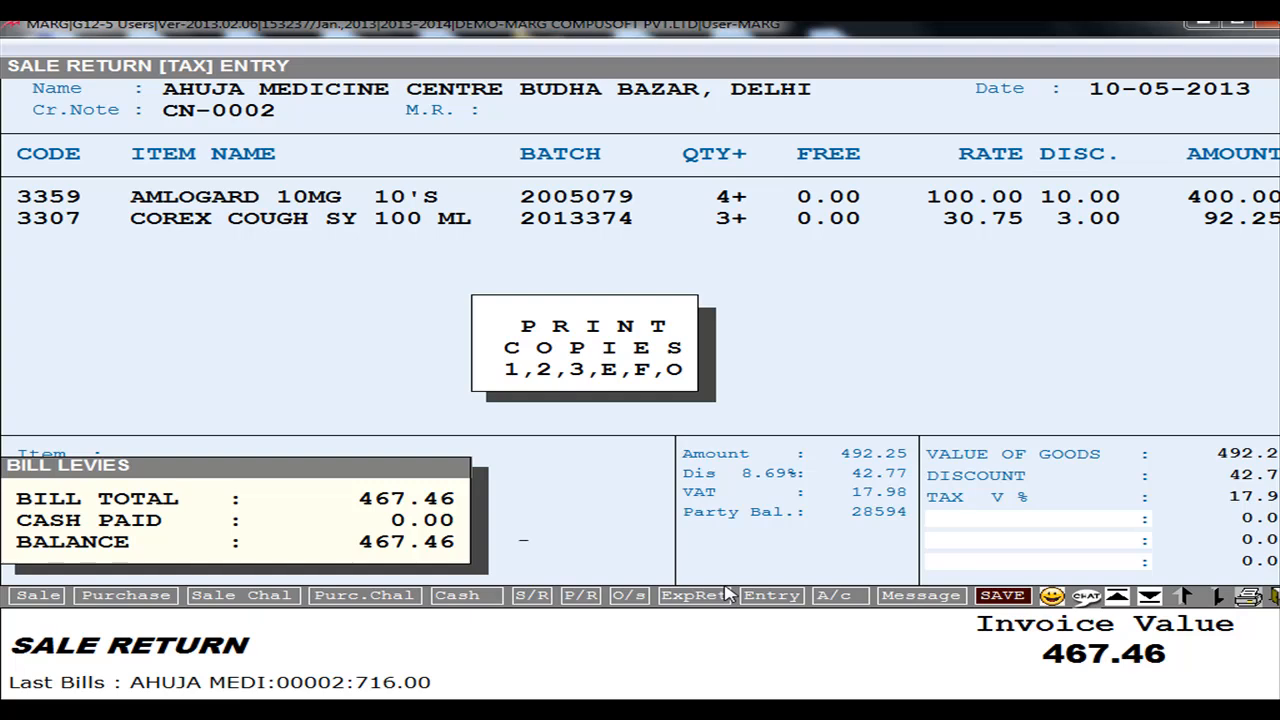
key("1")
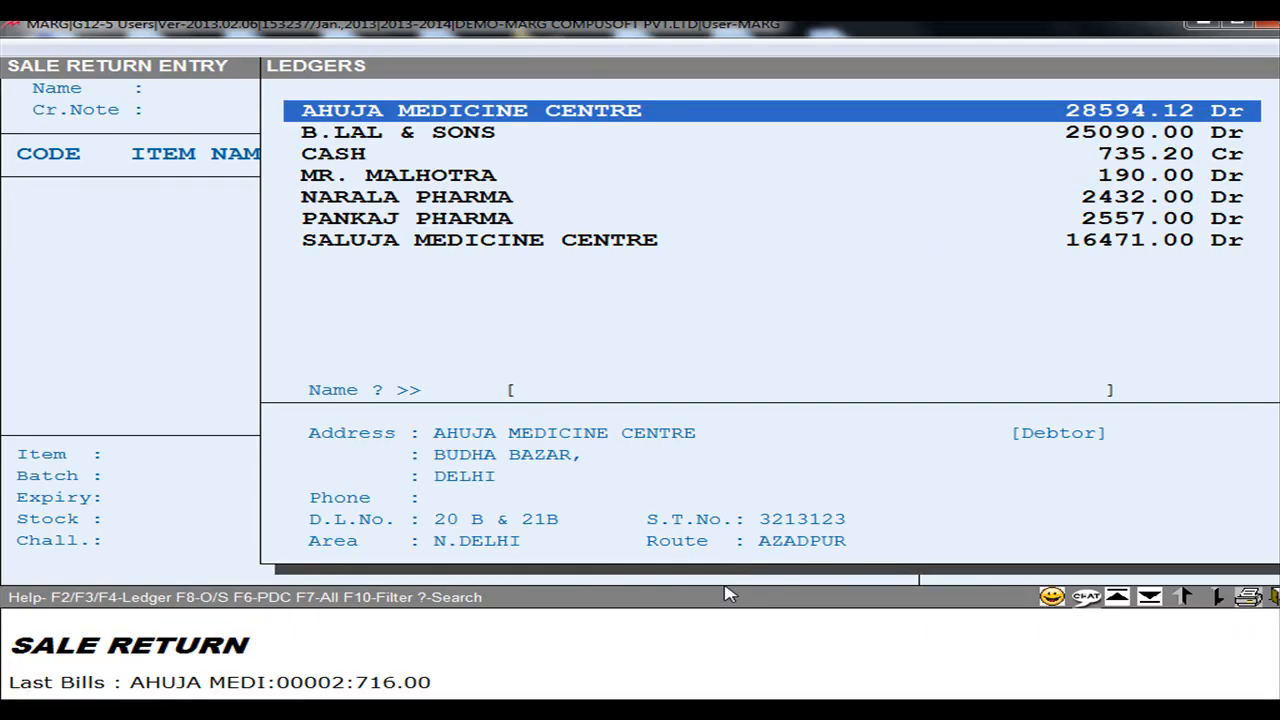